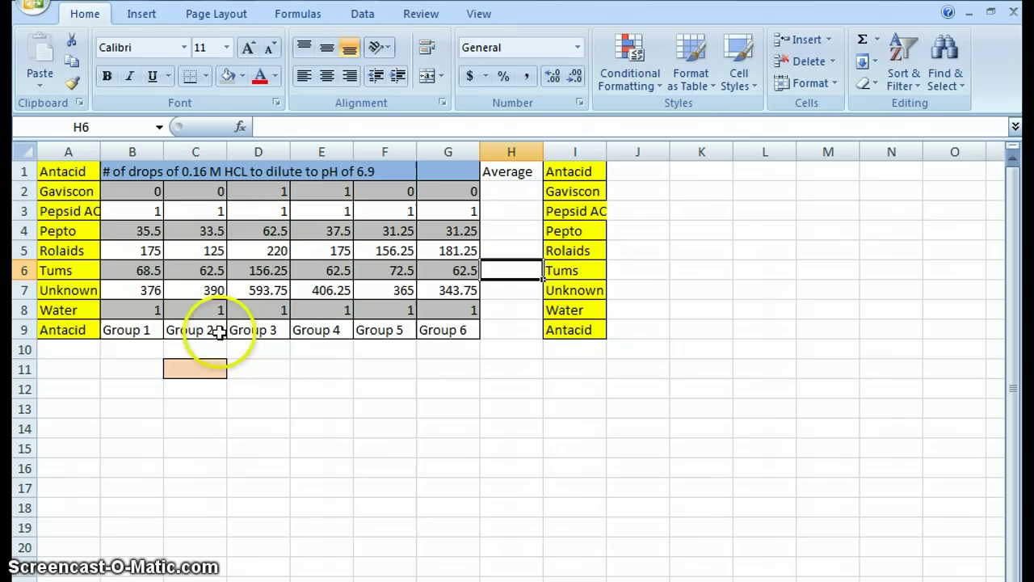
Average the six Gaviscon group results (B2:G2) into H2 with AutoSum Average
{"action": "left_click_drag", "start_coordinate": [446, 312], "coordinate": [151, 316]}
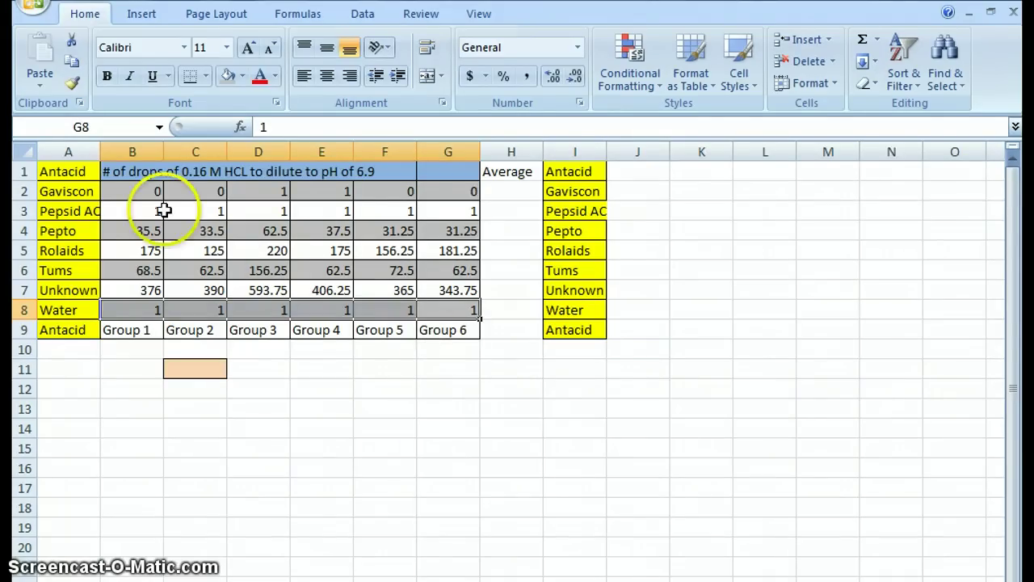
{"action": "left_click", "coordinate": [195, 192]}
{"action": "left_click", "coordinate": [387, 192]}
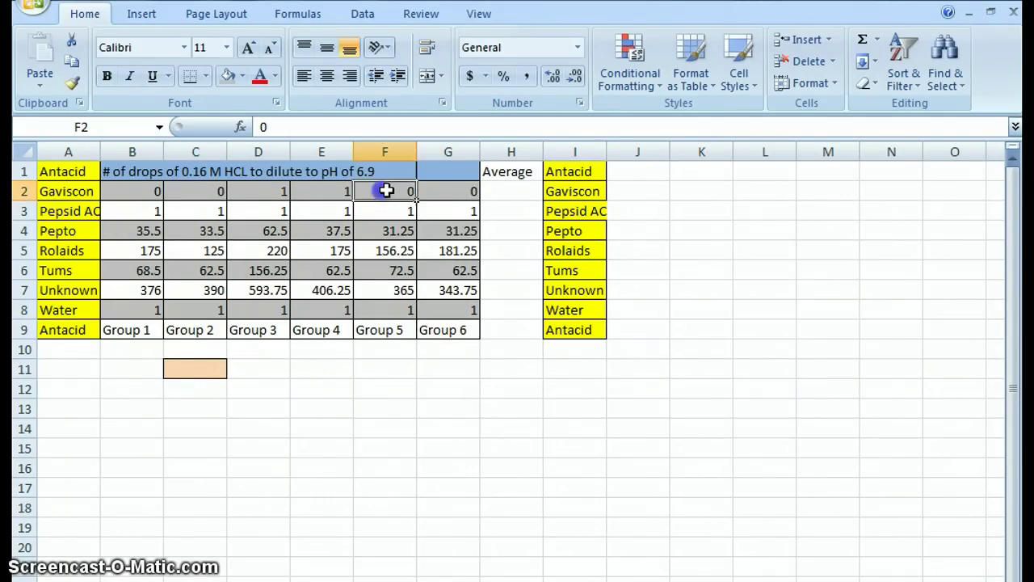
{"action": "left_click", "coordinate": [439, 192]}
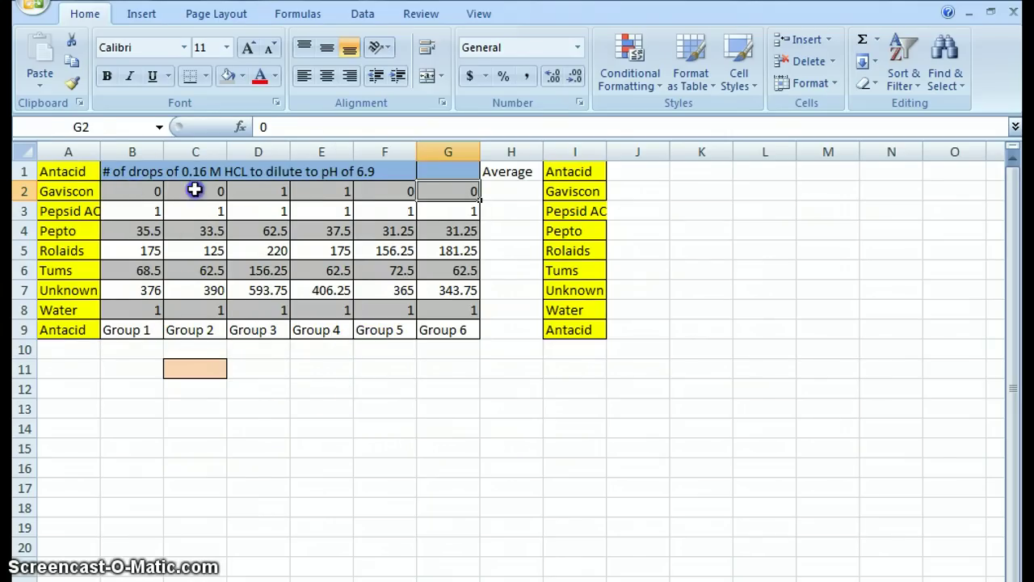
{"action": "left_click_drag", "start_coordinate": [133, 190], "coordinate": [422, 192]}
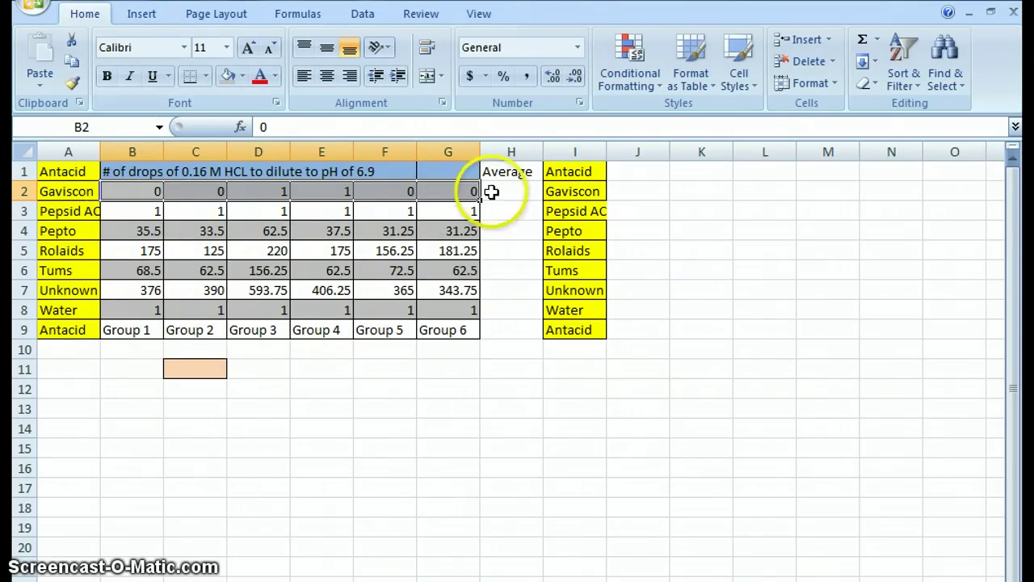
{"action": "left_click", "coordinate": [293, 15]}
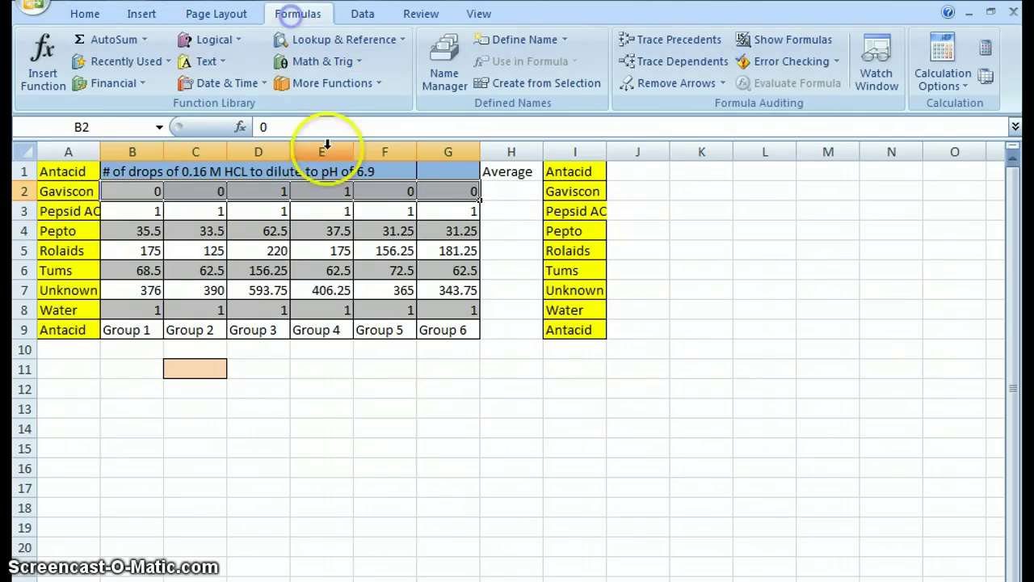
{"action": "left_click", "coordinate": [146, 40]}
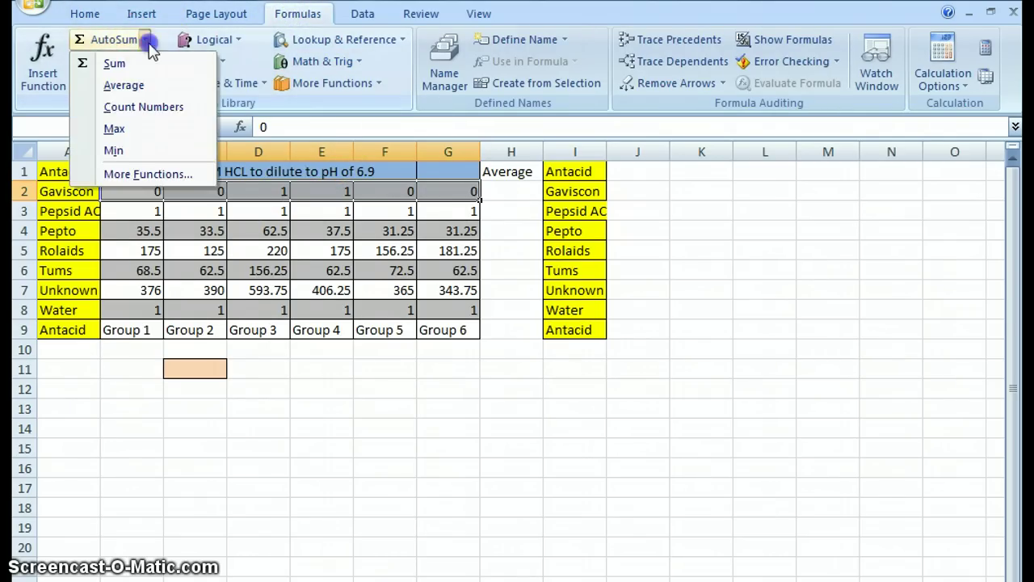
{"action": "left_click", "coordinate": [149, 85]}
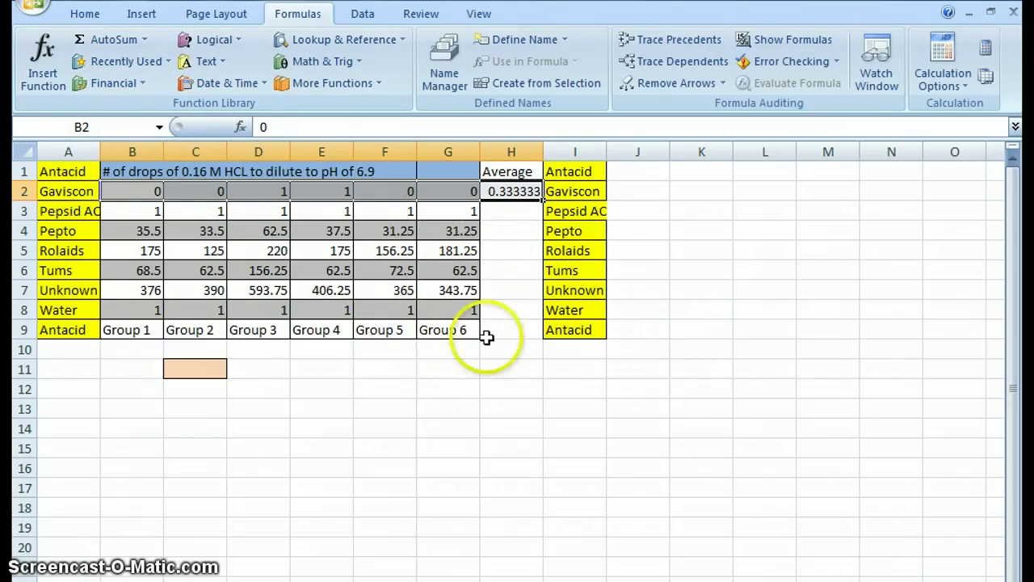
Copy the H2 average formula down to H3:H9, then clear the #DIV/0! in H9
{"action": "left_click", "coordinate": [503, 198]}
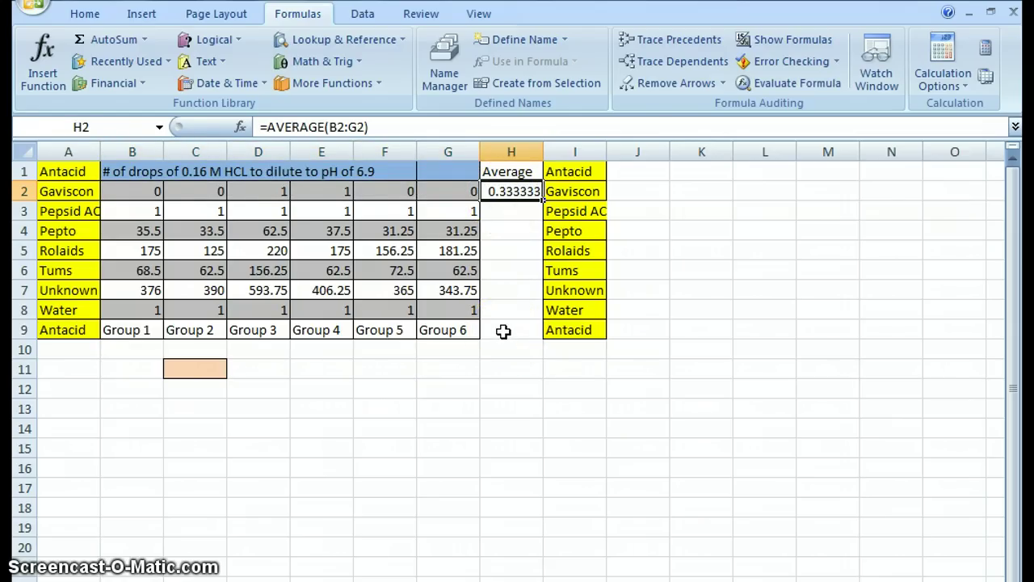
{"action": "key", "text": "ctrl+c"}
{"action": "left_click_drag", "start_coordinate": [497, 210], "coordinate": [512, 325]}
{"action": "right_click", "coordinate": [498, 212]}
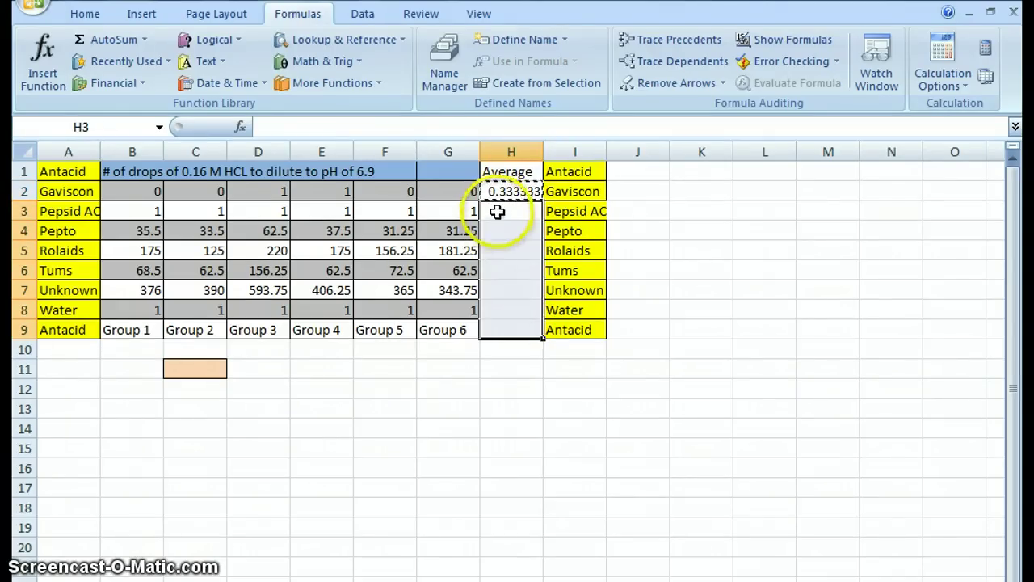
{"action": "key", "text": "ctrl+v"}
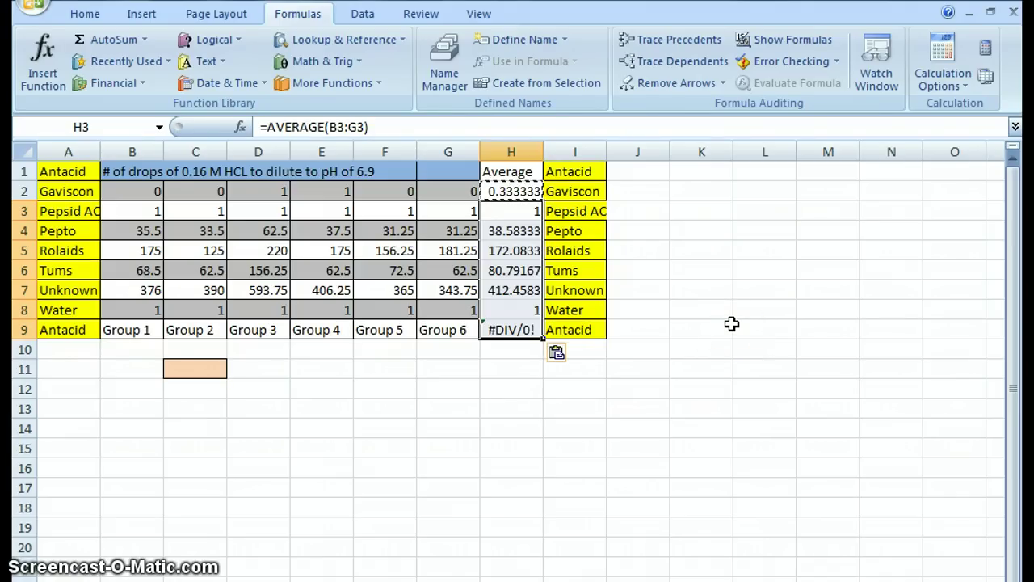
{"action": "left_click", "coordinate": [733, 325]}
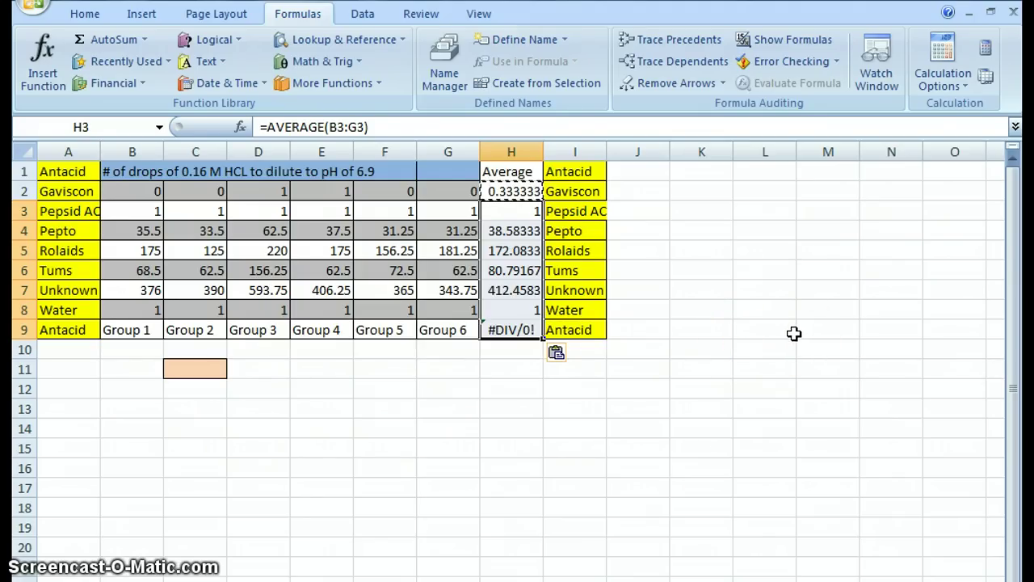
{"action": "left_click", "coordinate": [601, 393]}
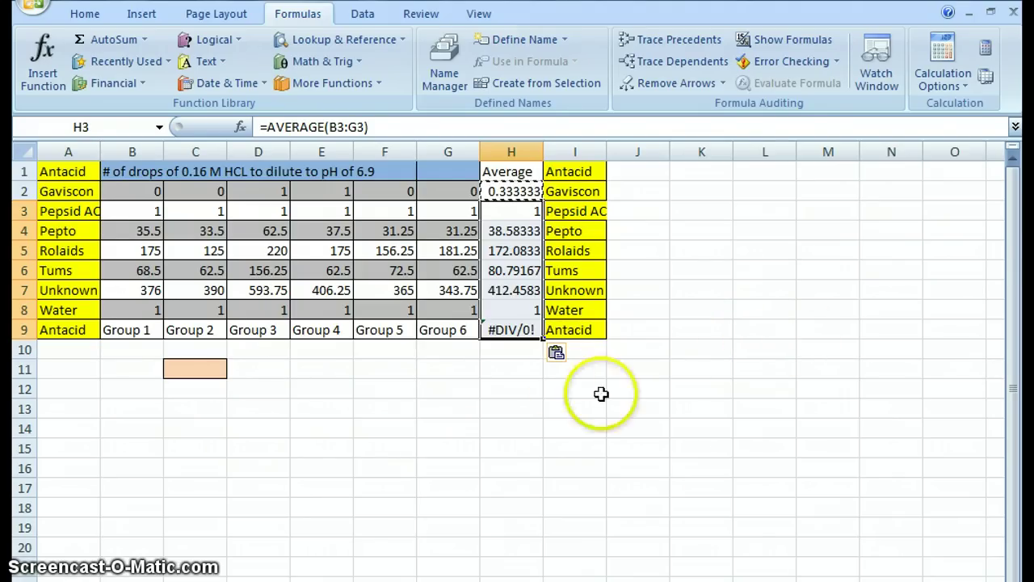
{"action": "left_click", "coordinate": [515, 332]}
{"action": "key", "text": "Delete"}
{"action": "key", "text": "Return"}
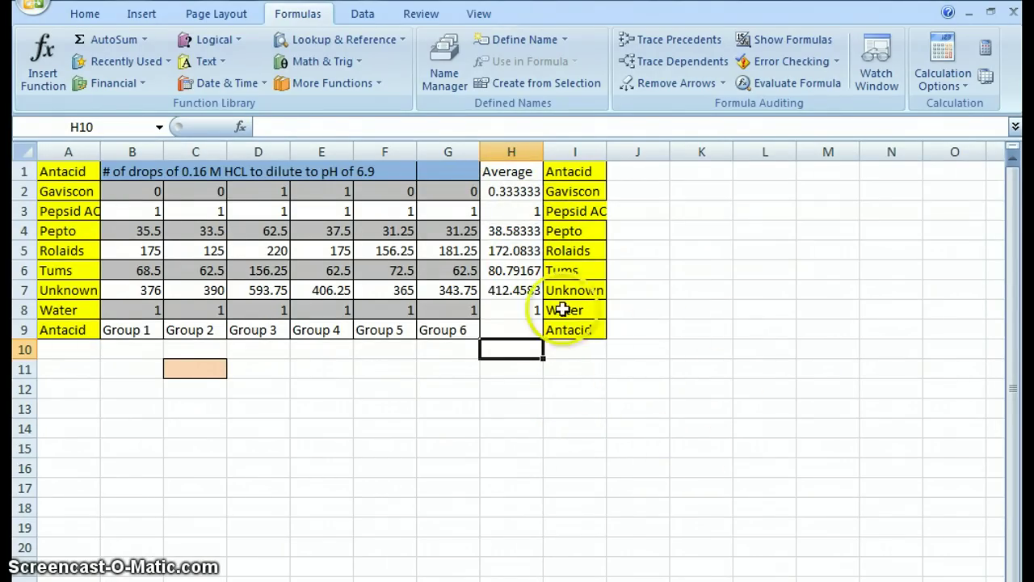
Insert a 2-D clustered column chart from H2 and position it over the table
{"action": "left_click", "coordinate": [524, 192]}
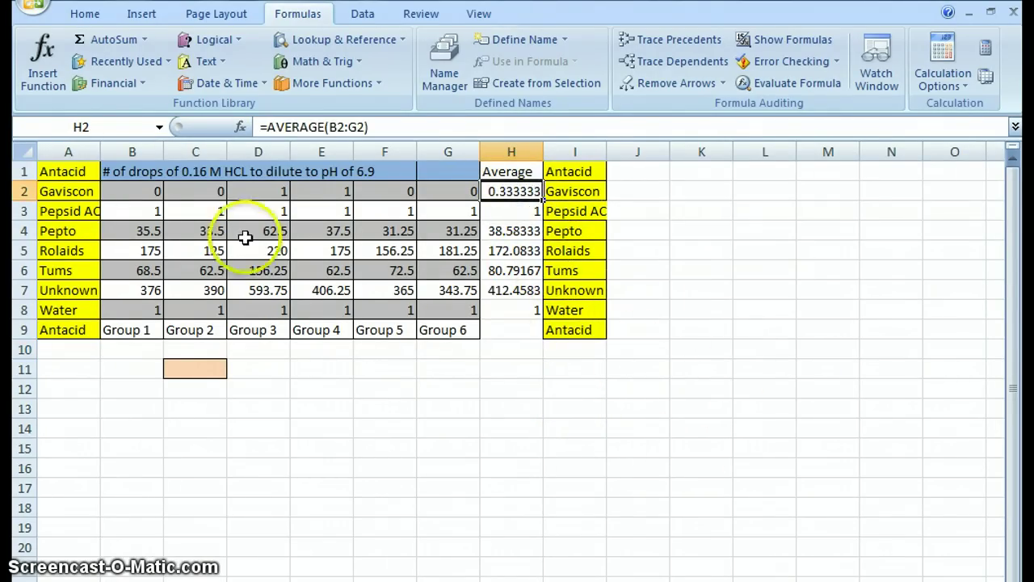
{"action": "left_click", "coordinate": [144, 14]}
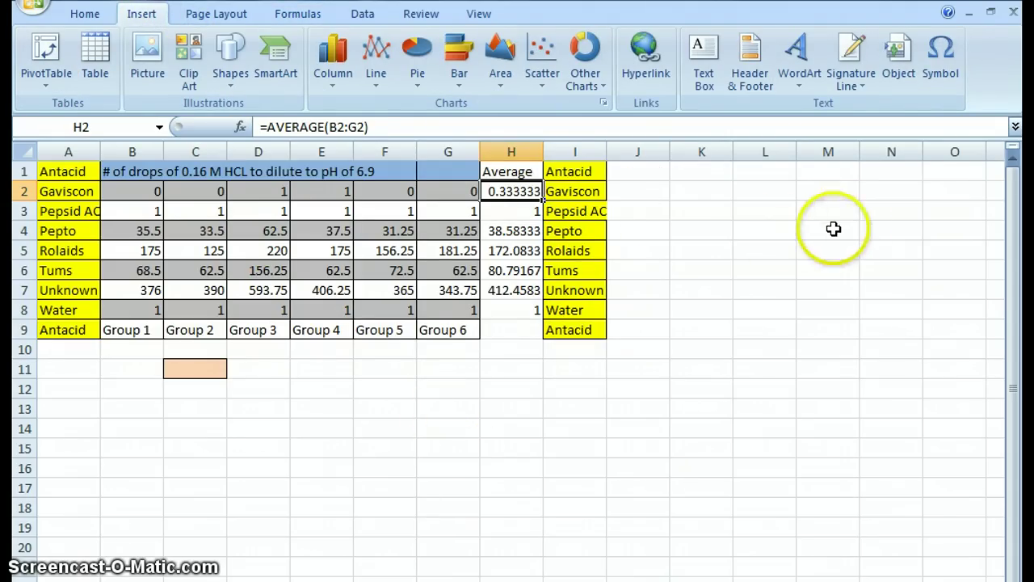
{"action": "left_click", "coordinate": [334, 81]}
{"action": "left_click", "coordinate": [353, 150]}
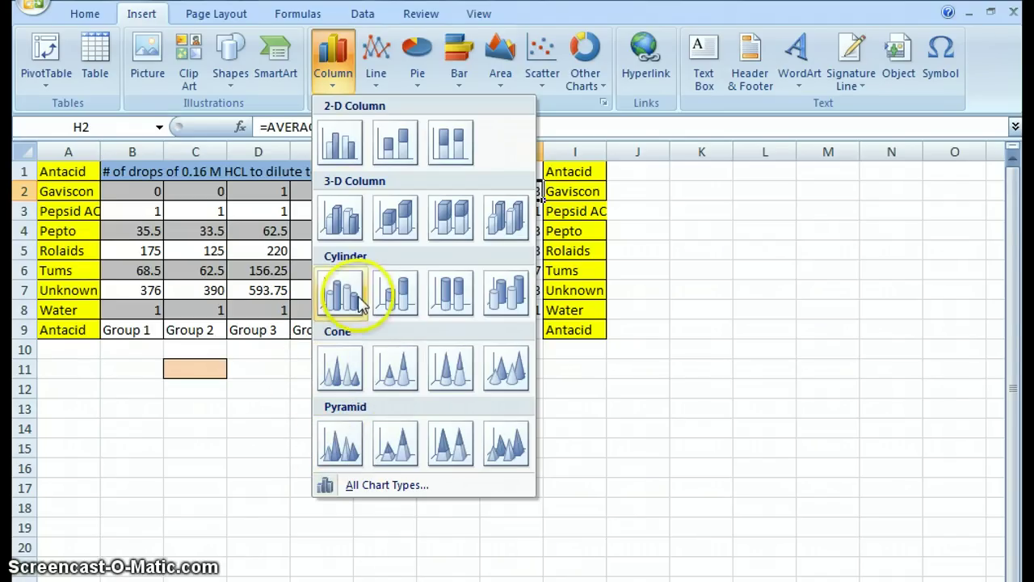
{"action": "left_click", "coordinate": [355, 153]}
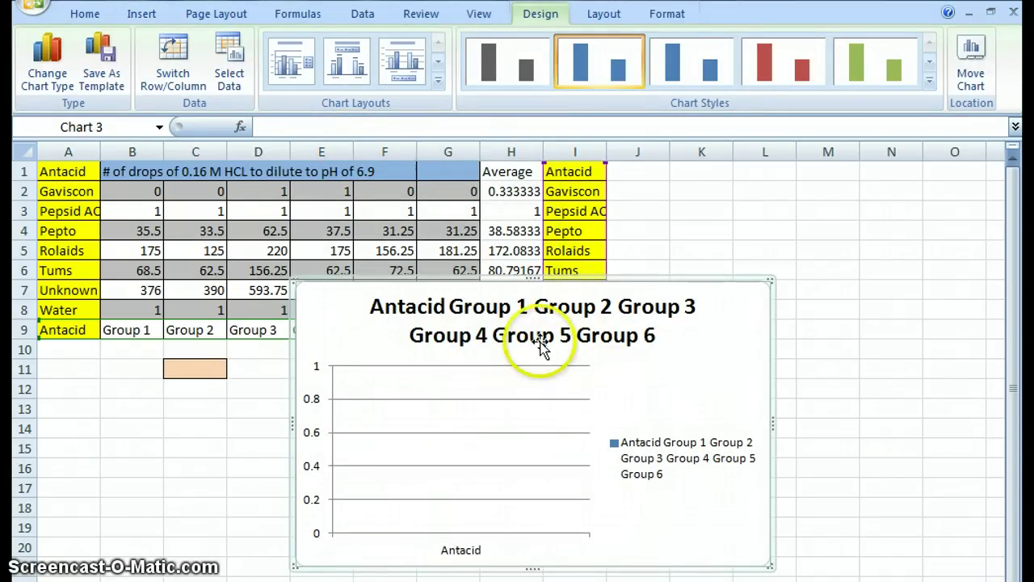
{"action": "left_click_drag", "start_coordinate": [496, 287], "coordinate": [556, 205]}
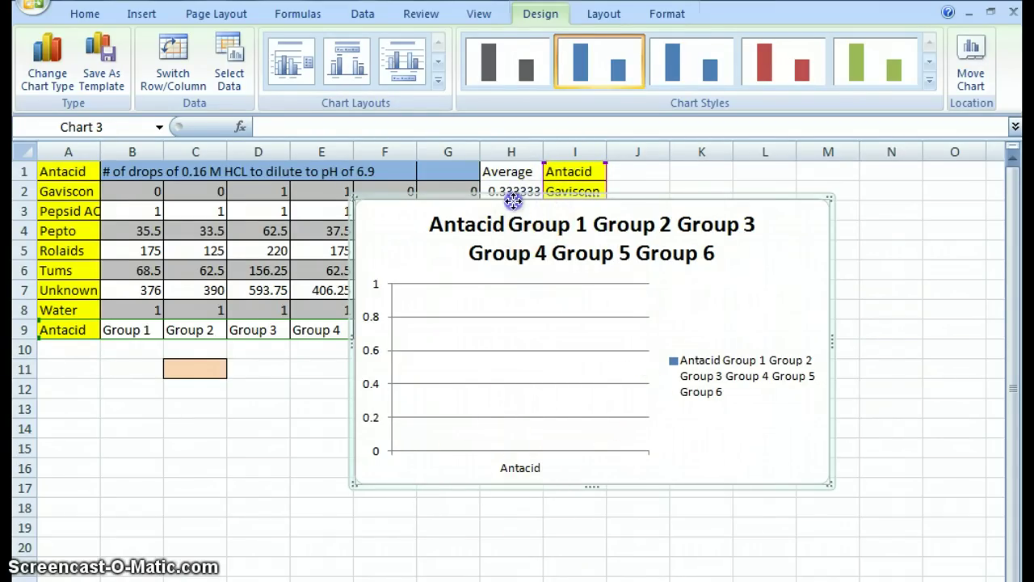
{"action": "left_click_drag", "start_coordinate": [512, 201], "coordinate": [407, 250]}
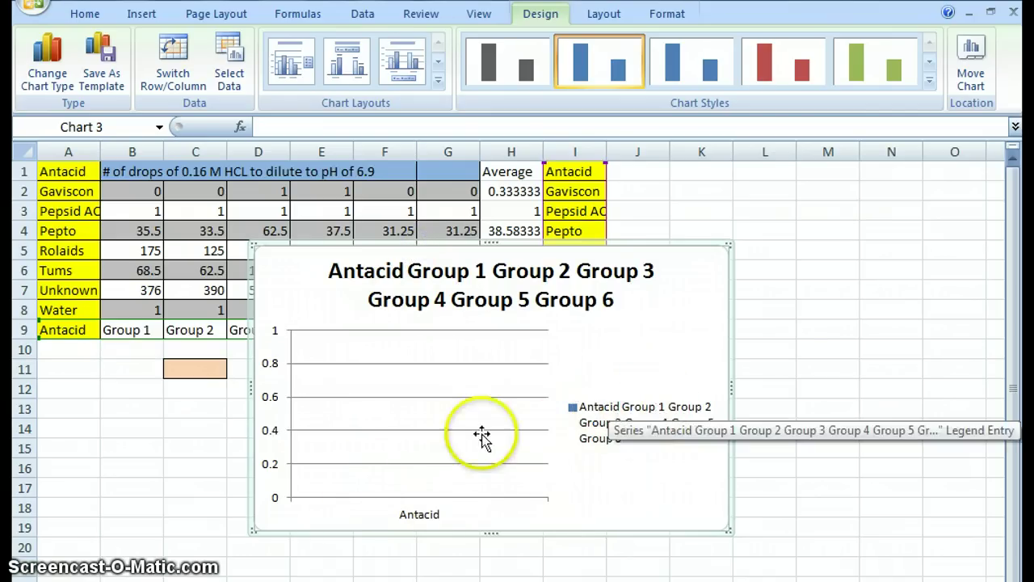
Name the chart's existing series Gaviscon in Select Data
{"action": "right_click", "coordinate": [432, 412]}
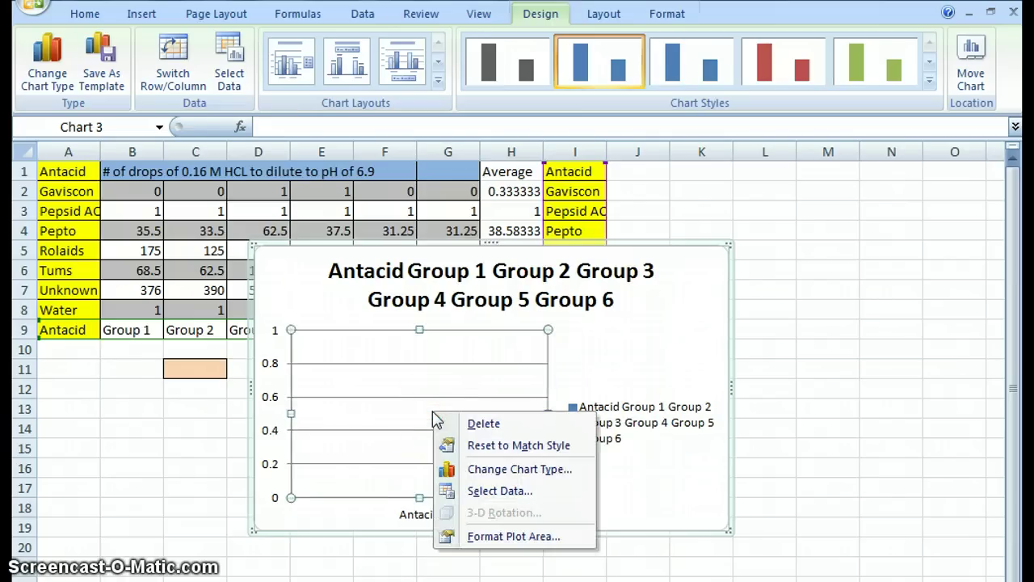
{"action": "left_click", "coordinate": [485, 490]}
{"action": "left_click", "coordinate": [565, 422]}
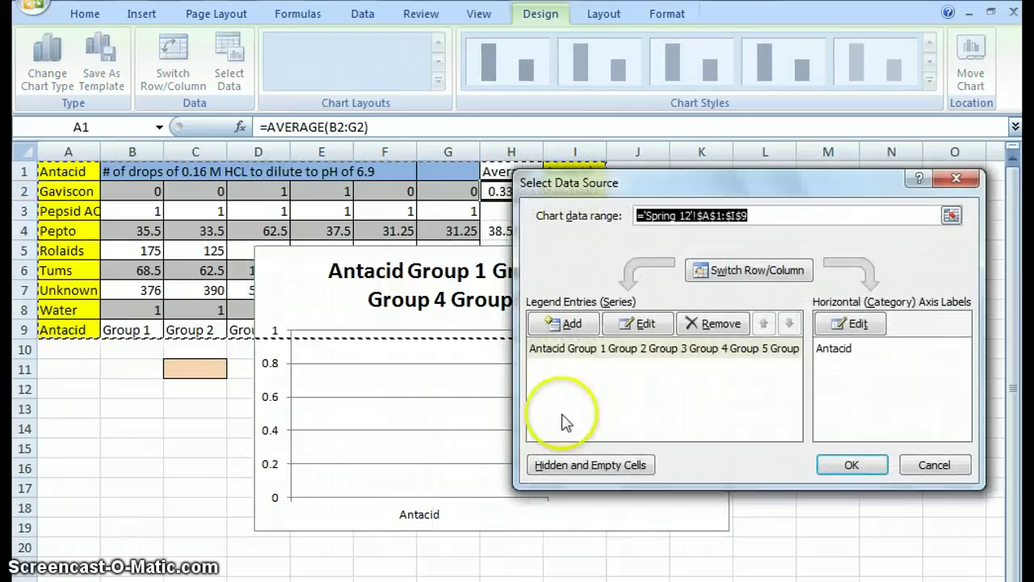
{"action": "left_click", "coordinate": [638, 323]}
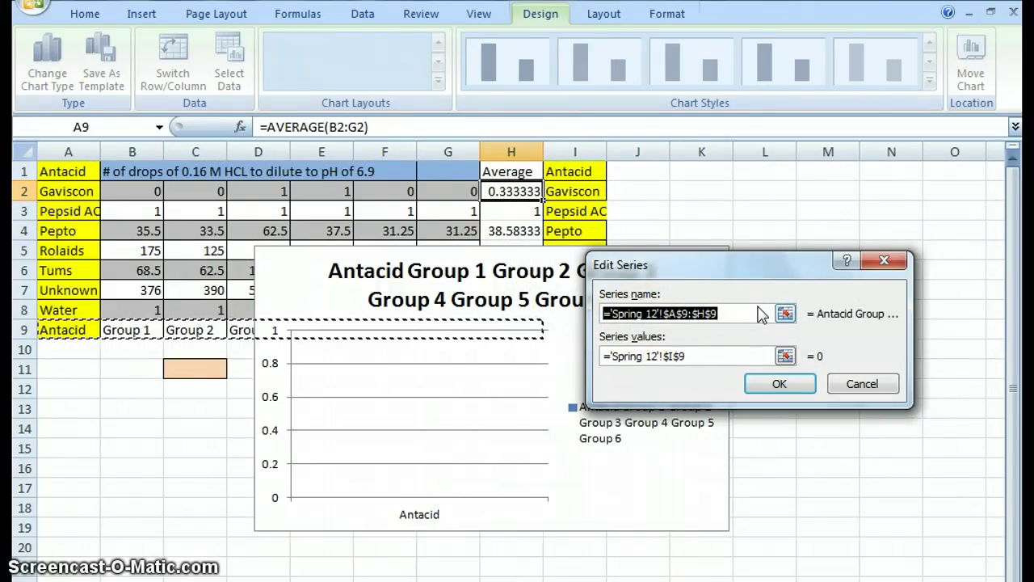
{"action": "type", "text": "G"}
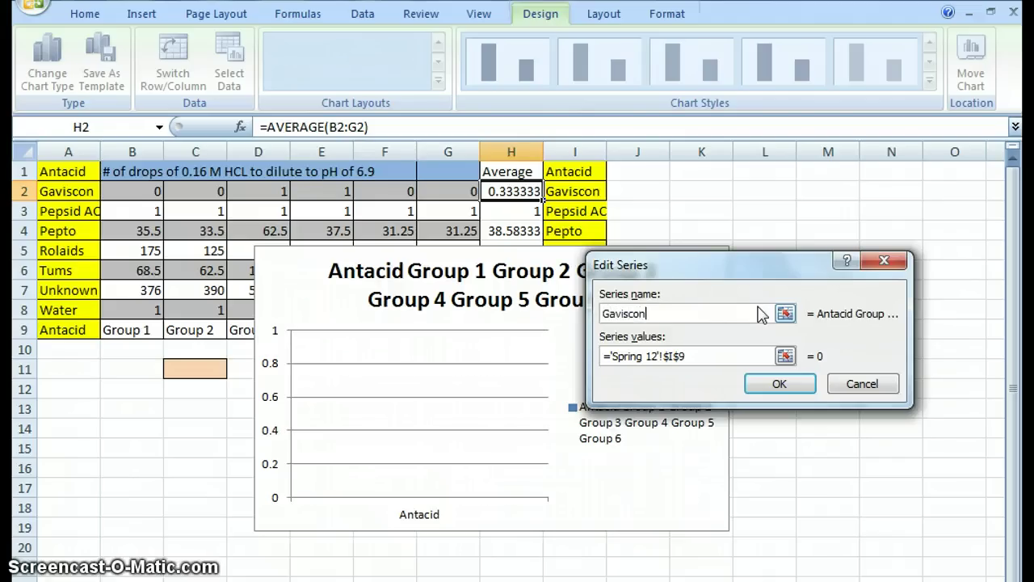
{"action": "type", "text": "aviscon"}
{"action": "left_click", "coordinate": [778, 385]}
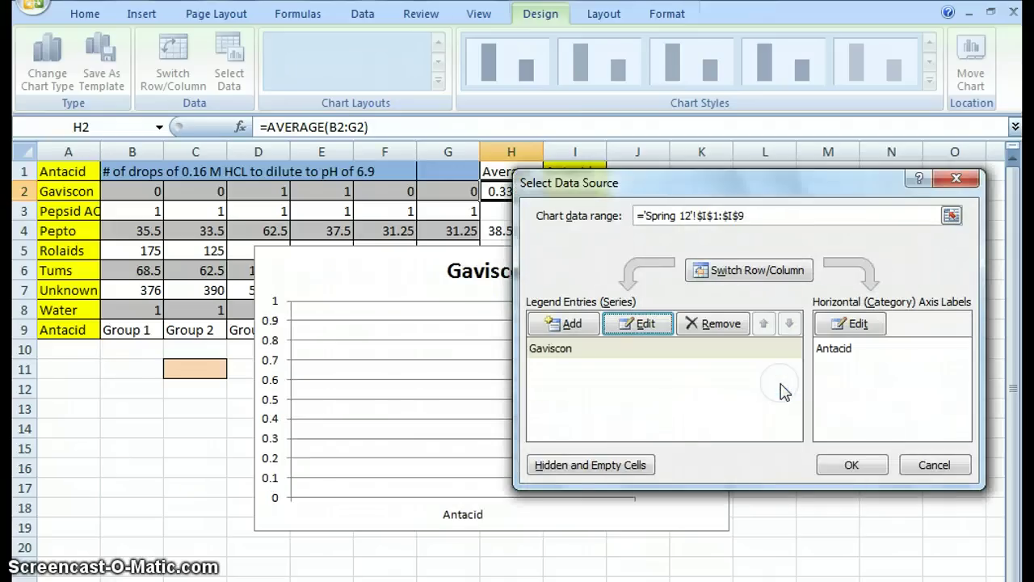
Add a Pepsid Ac series with values ='Spring 12'!$H$3
{"action": "left_click", "coordinate": [566, 324]}
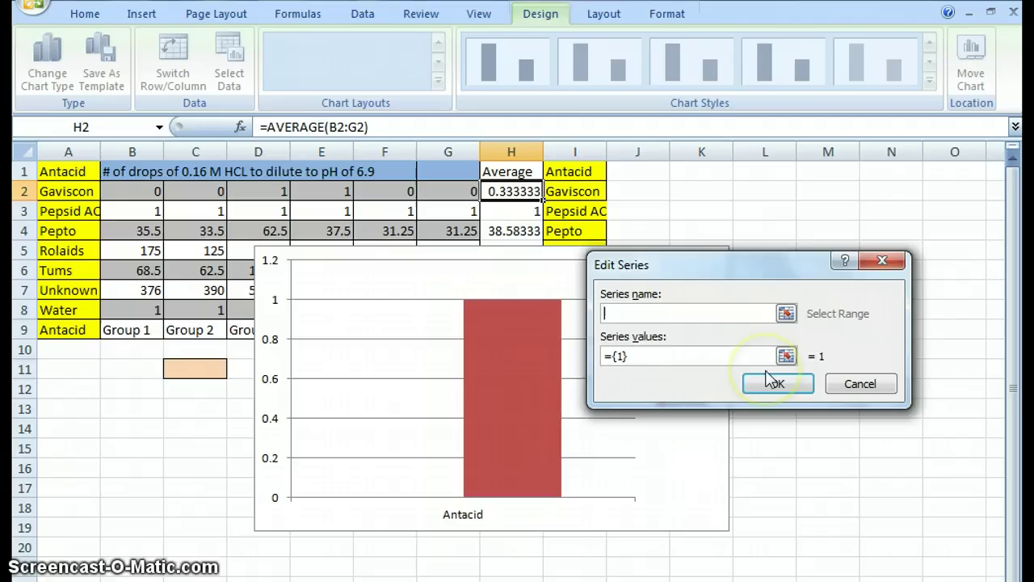
{"action": "type", "text": "Pepsid Ac"}
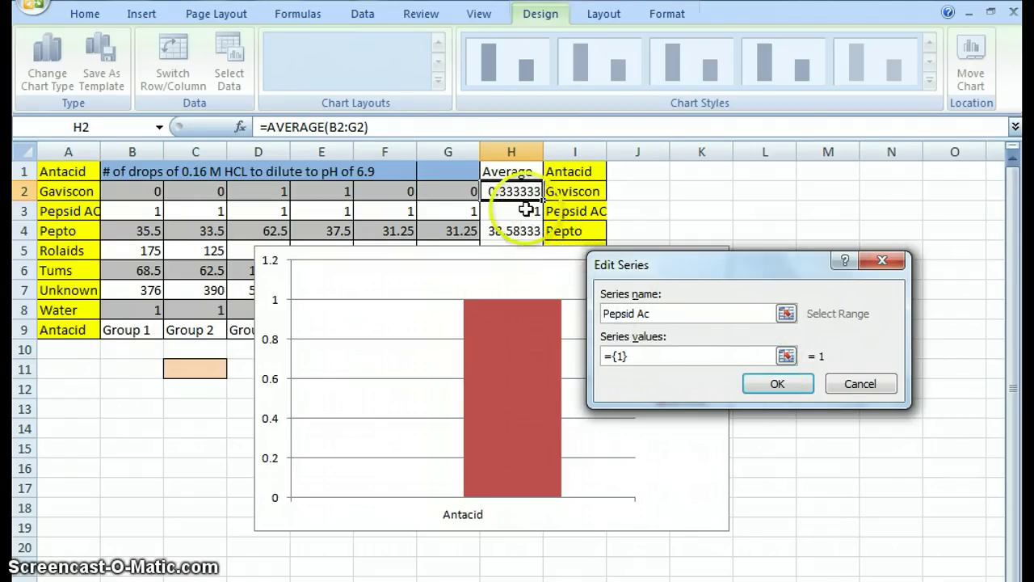
{"action": "left_click", "coordinate": [653, 354]}
{"action": "type", "text": "+"}
{"action": "left_click", "coordinate": [526, 210]}
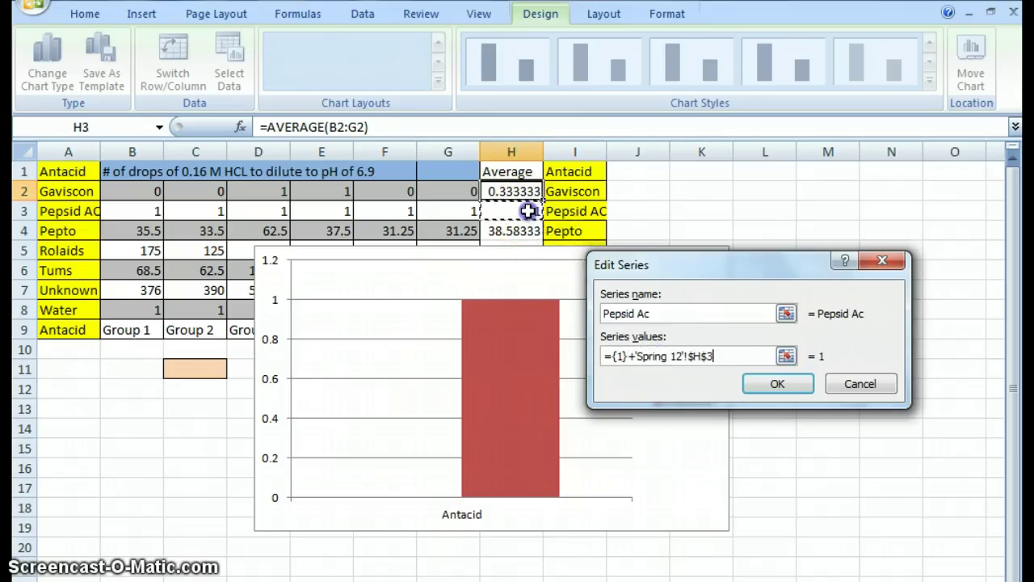
{"action": "left_click_drag", "start_coordinate": [727, 355], "coordinate": [596, 356]}
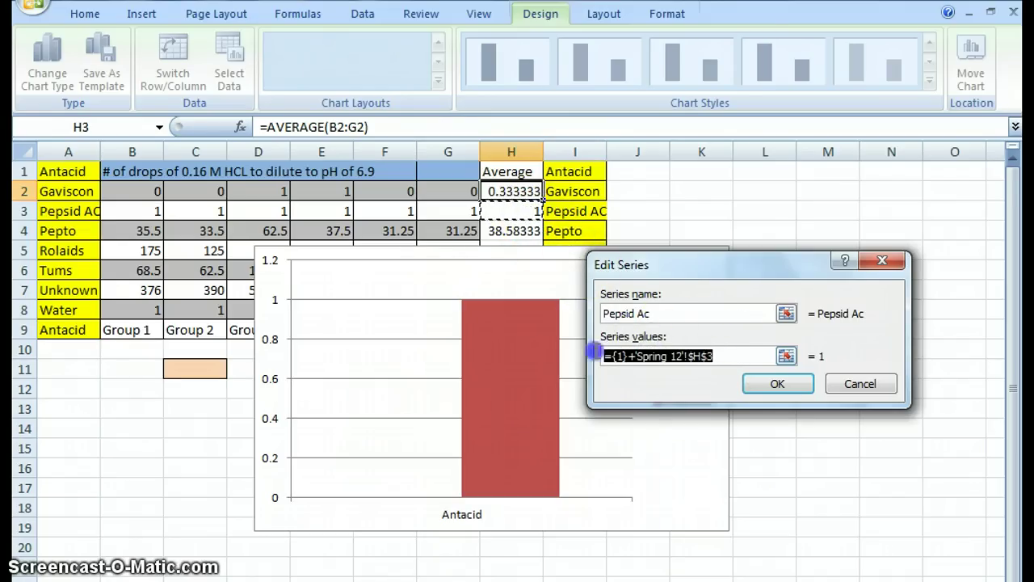
{"action": "key", "text": "BackSpace"}
{"action": "left_click", "coordinate": [520, 213]}
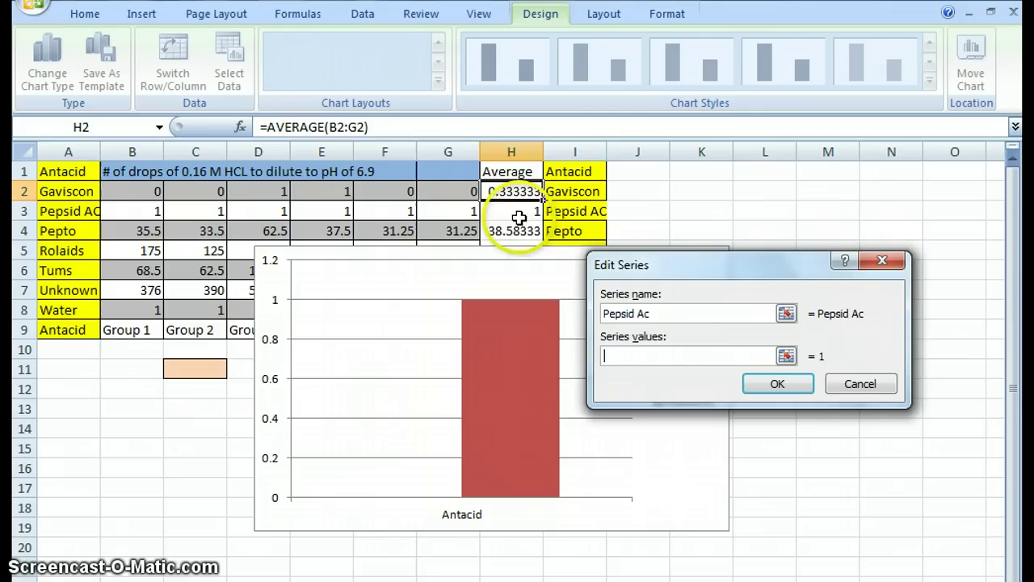
{"action": "left_click", "coordinate": [780, 384]}
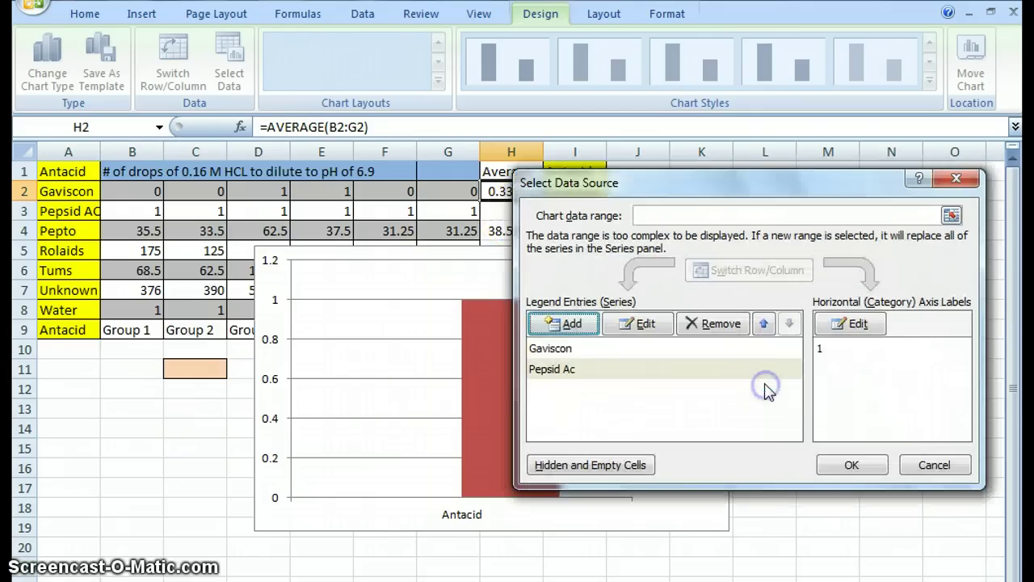
Add a Pepto series with values from H4 and confirm the data source
{"action": "left_click", "coordinate": [572, 324]}
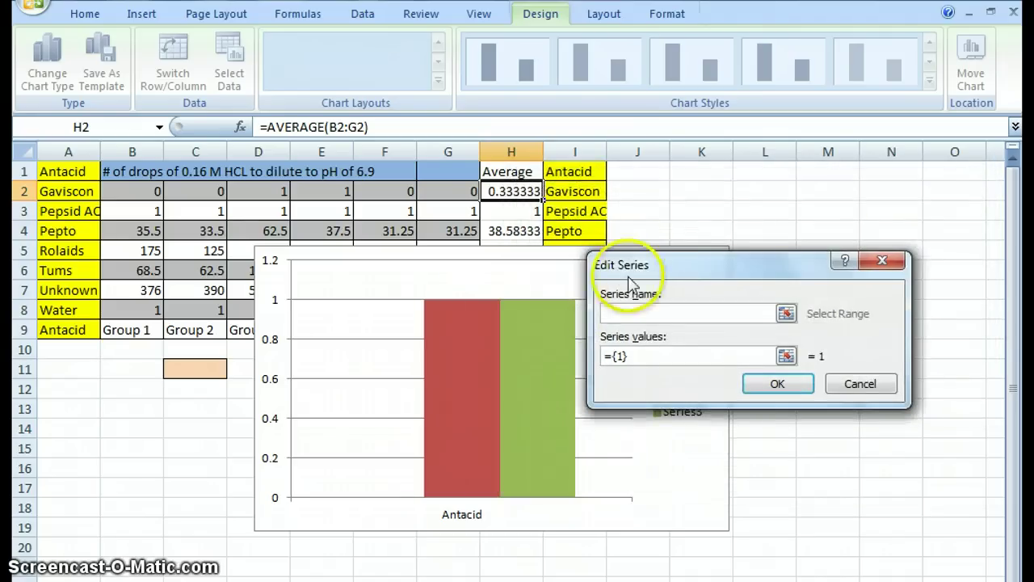
{"action": "left_click", "coordinate": [644, 269]}
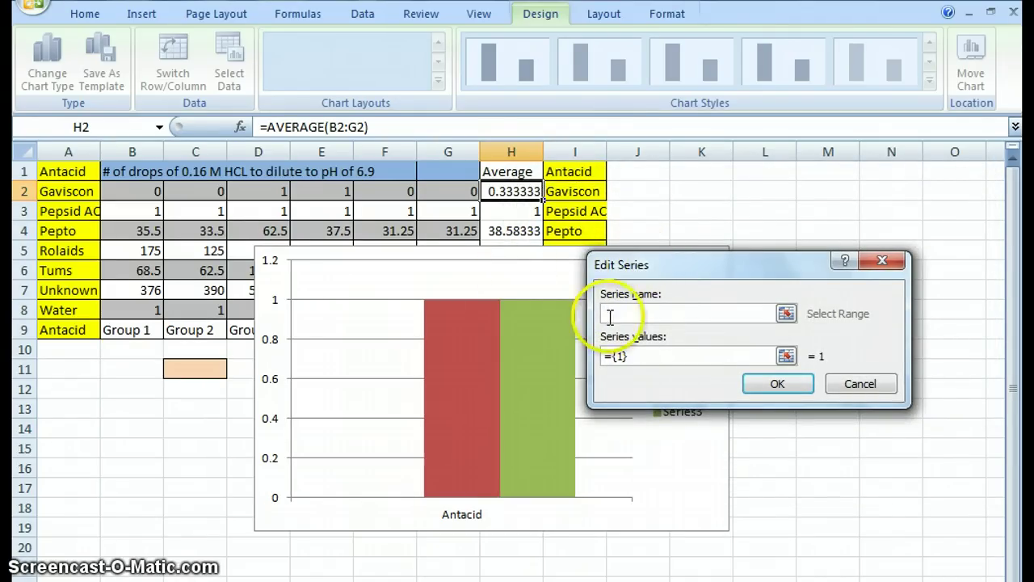
{"action": "left_click", "coordinate": [514, 231]}
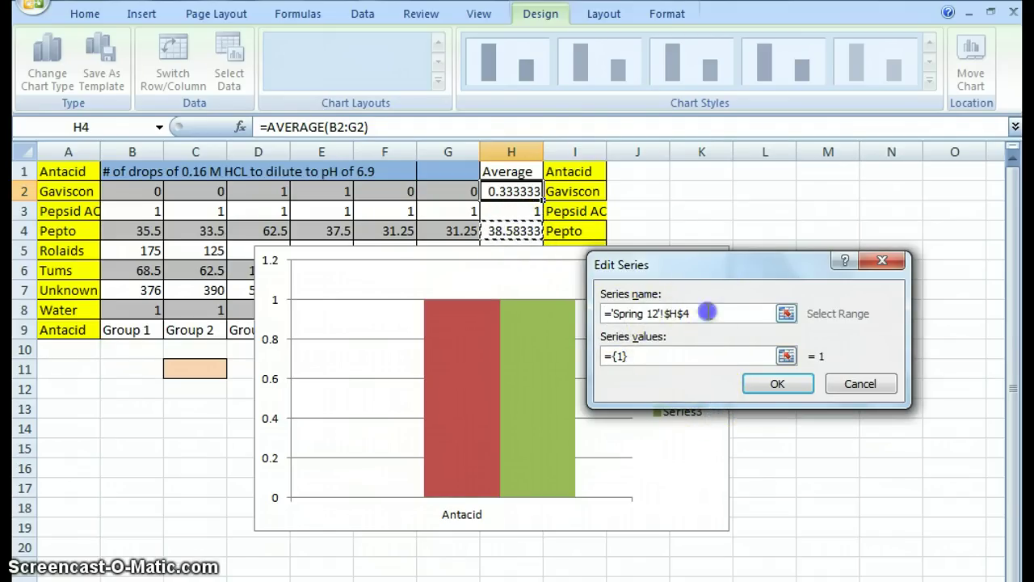
{"action": "left_click_drag", "start_coordinate": [701, 313], "coordinate": [583, 318]}
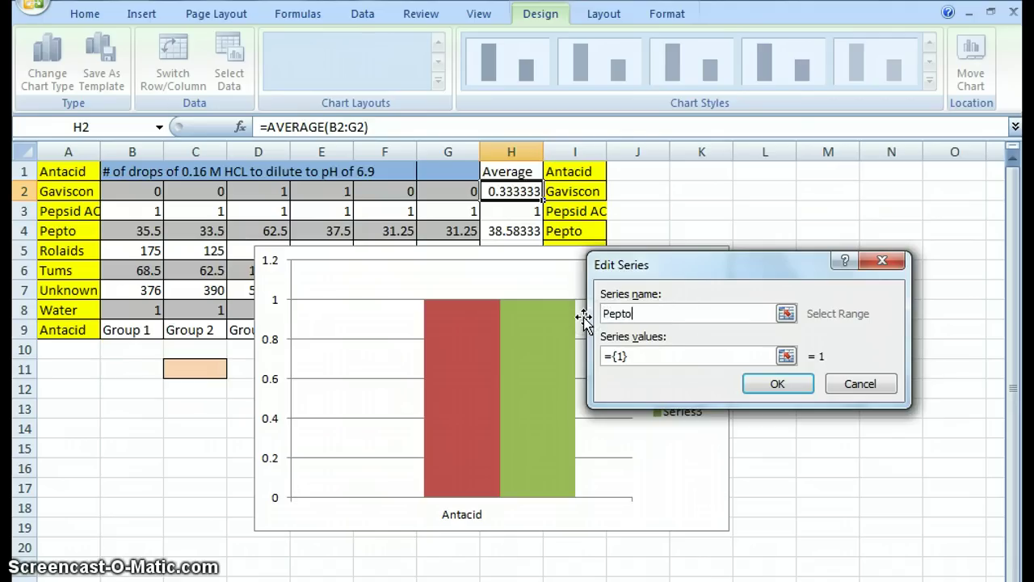
{"action": "left_click", "coordinate": [638, 362]}
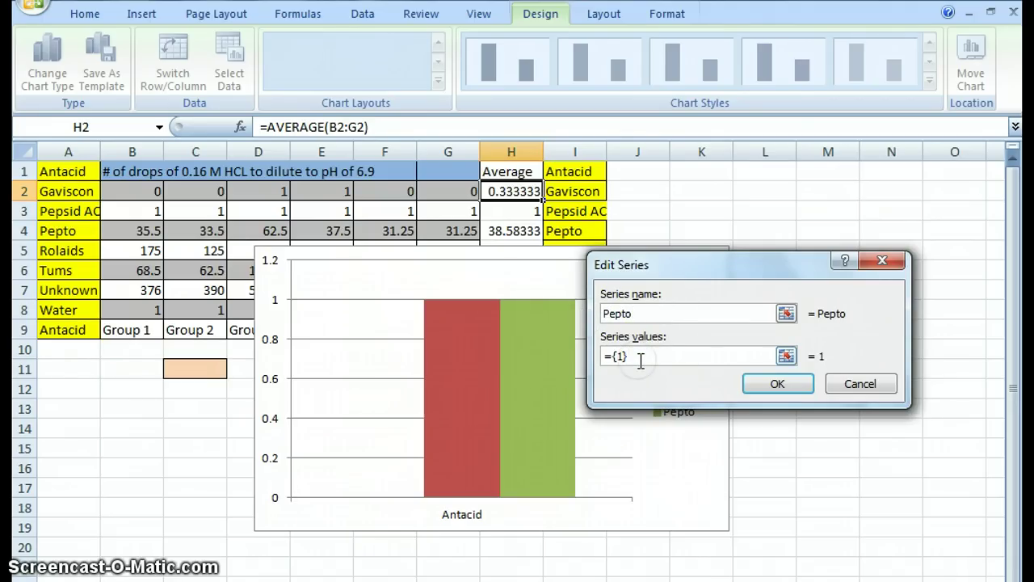
{"action": "left_click", "coordinate": [514, 231]}
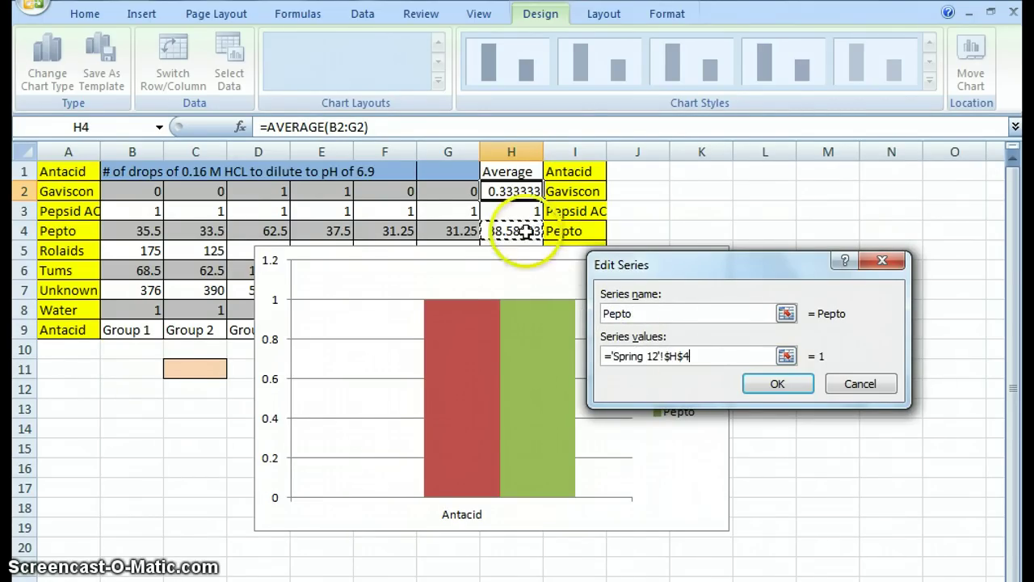
{"action": "left_click", "coordinate": [754, 377]}
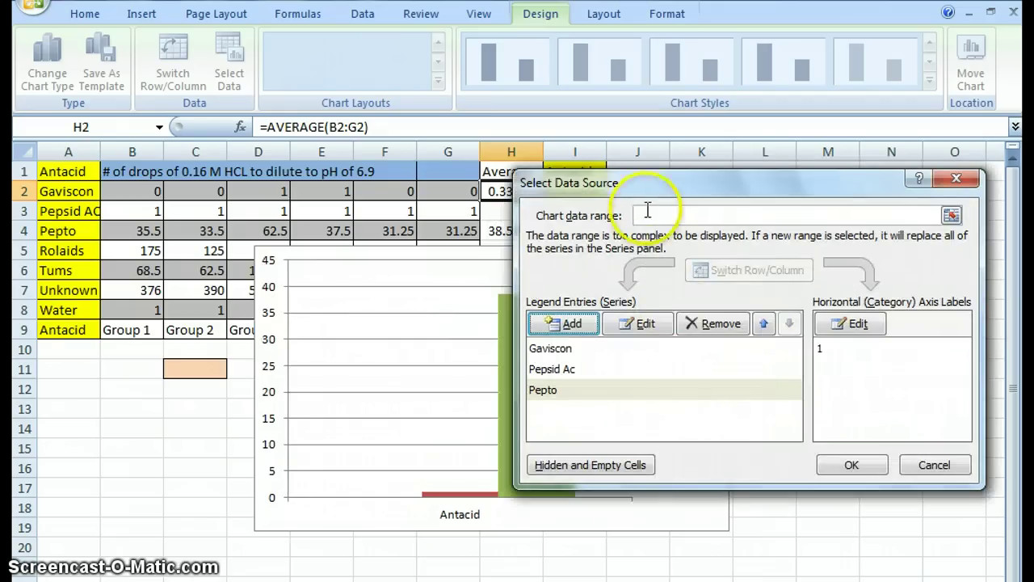
{"action": "left_click_drag", "start_coordinate": [646, 181], "coordinate": [79, 148]}
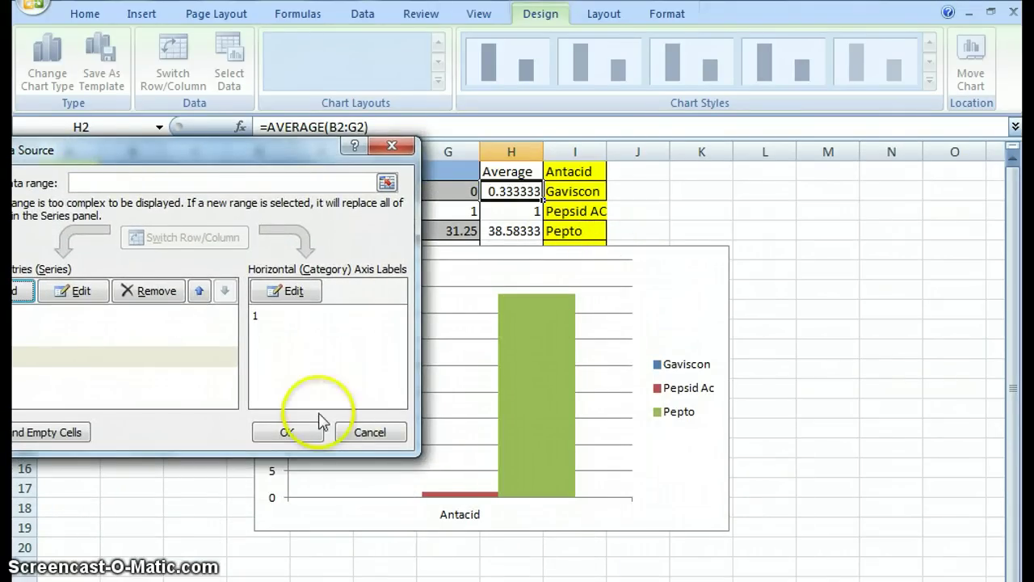
{"action": "left_click", "coordinate": [288, 431]}
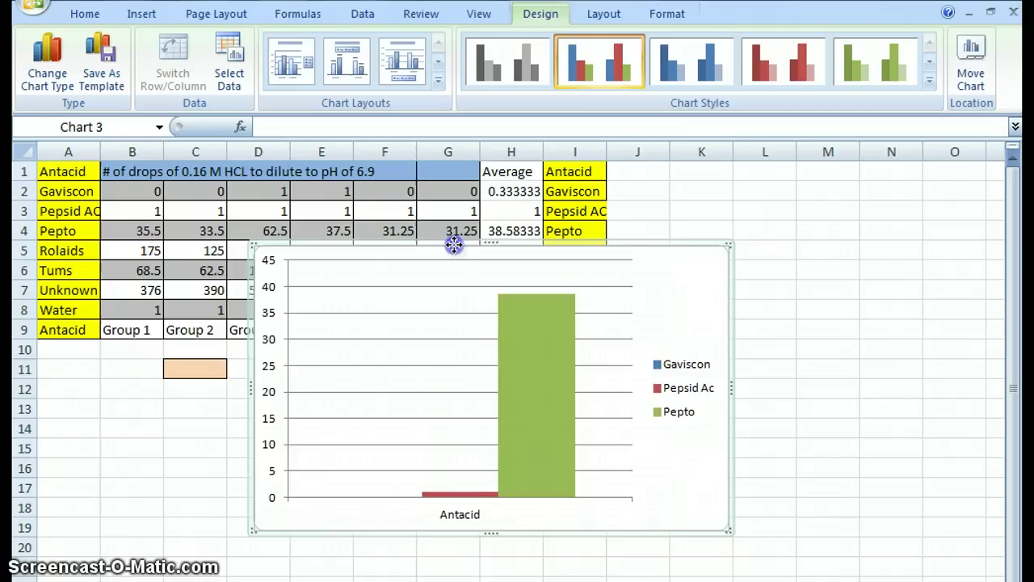
Move the chart down below row 9 to uncover the Group labels
{"action": "left_click_drag", "start_coordinate": [449, 243], "coordinate": [276, 322]}
{"action": "scroll", "coordinate": [438, 409], "scroll_direction": "down", "scroll_amount": 1}
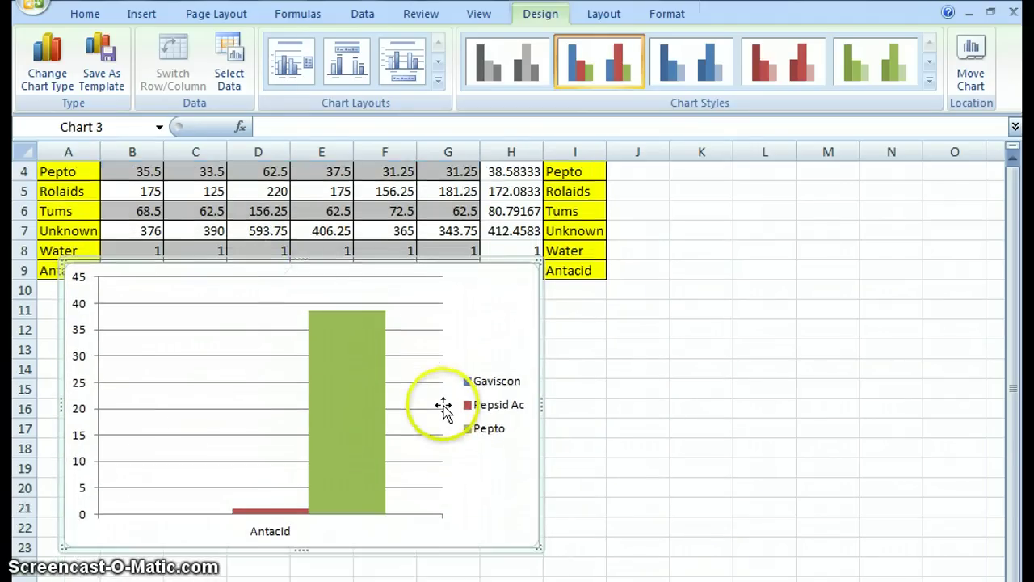
{"action": "left_click_drag", "start_coordinate": [432, 263], "coordinate": [433, 280]}
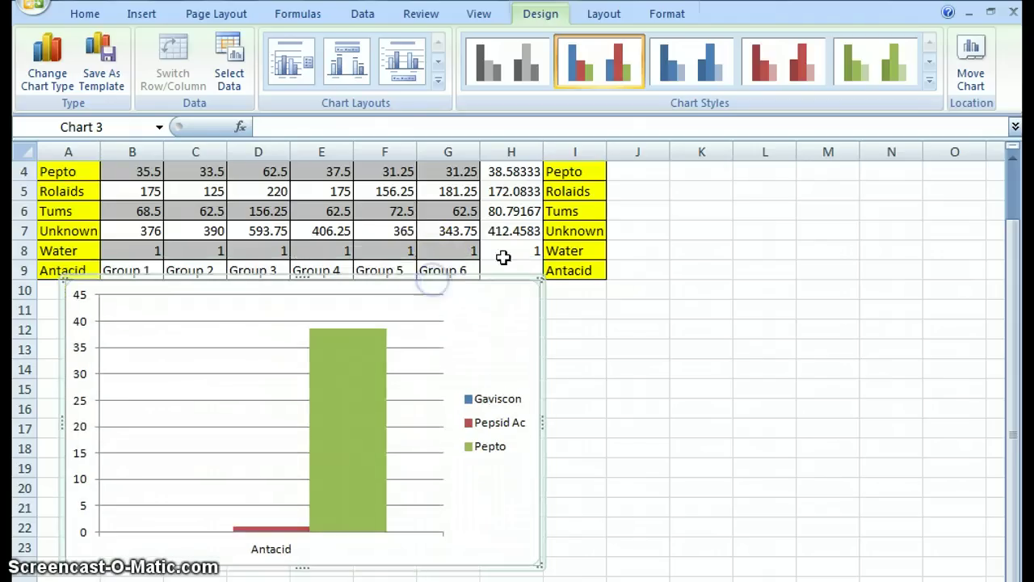
Add Rolaids (H5) and Tums (H6) series to the chart
{"action": "right_click", "coordinate": [218, 388]}
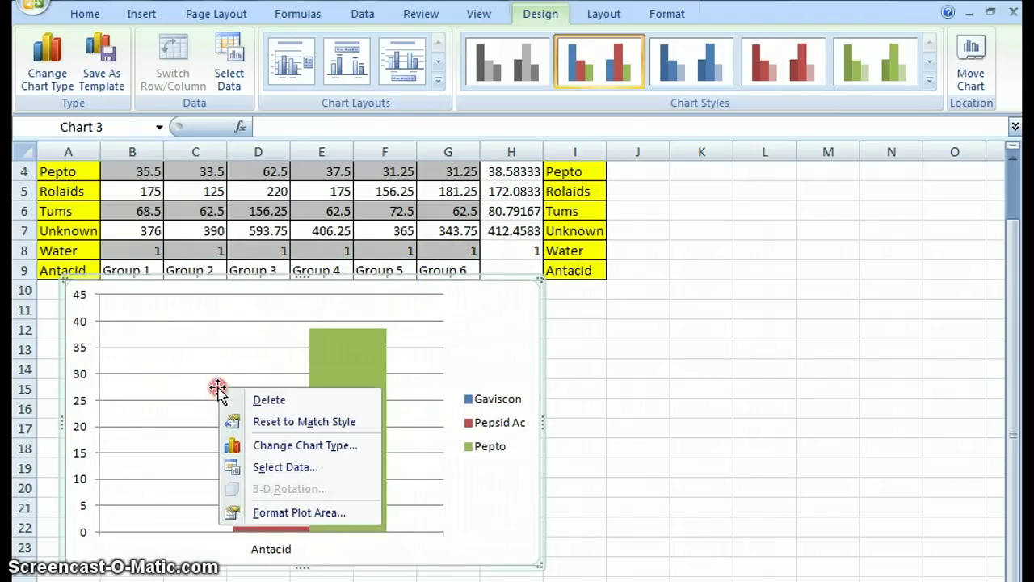
{"action": "left_click", "coordinate": [257, 466]}
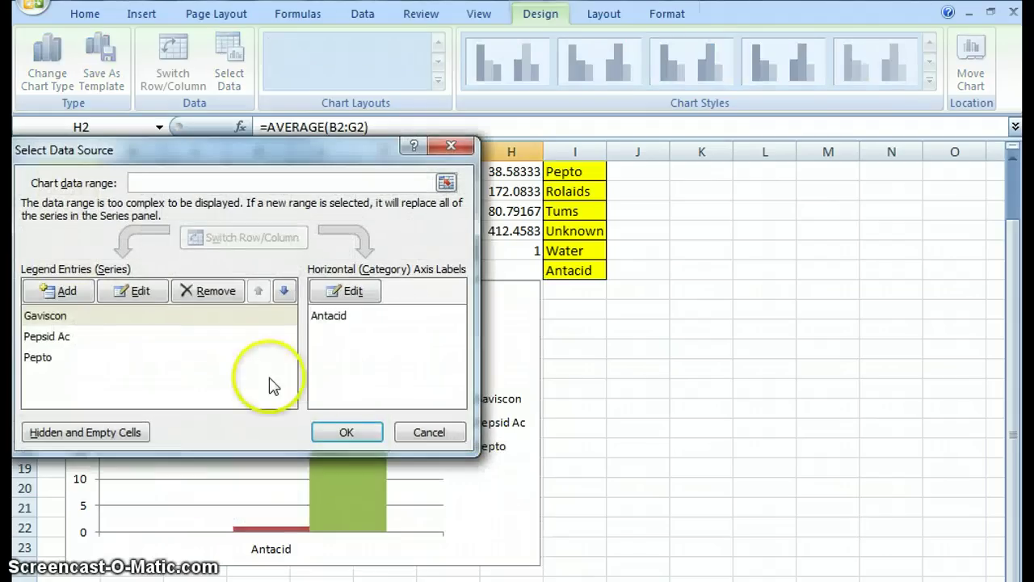
{"action": "left_click", "coordinate": [55, 291]}
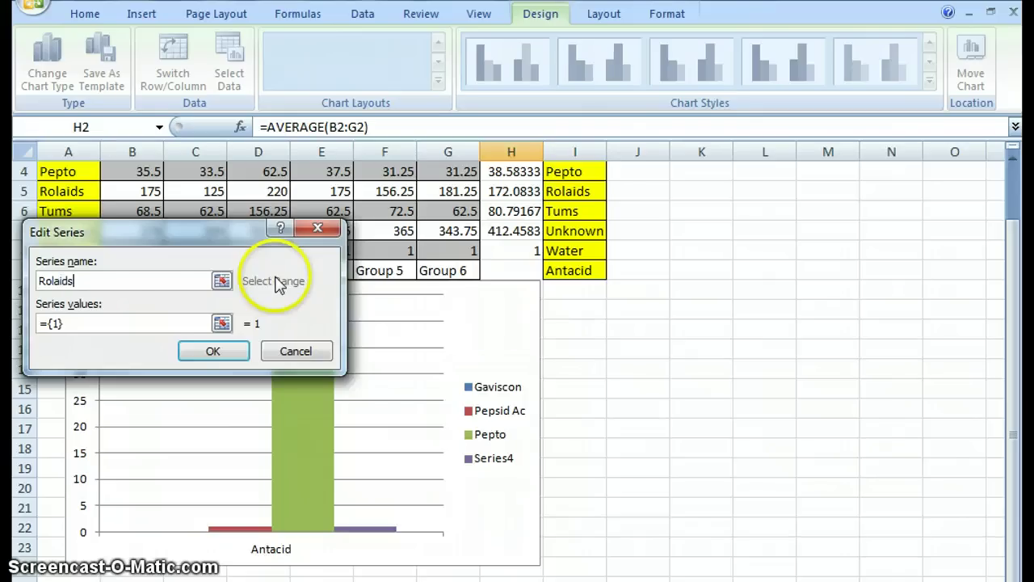
{"action": "left_click", "coordinate": [178, 324]}
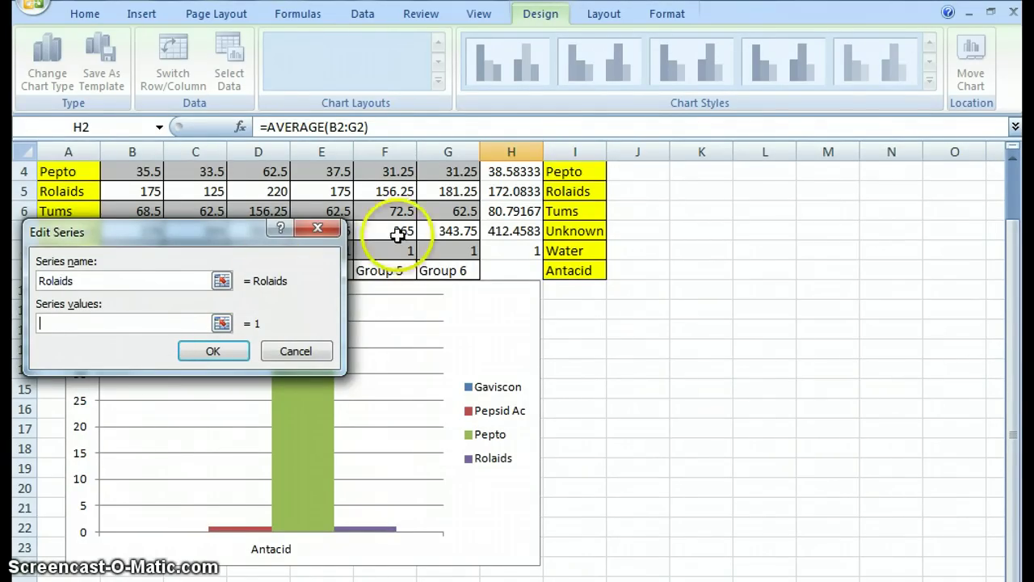
{"action": "left_click", "coordinate": [501, 194]}
{"action": "left_click", "coordinate": [231, 352]}
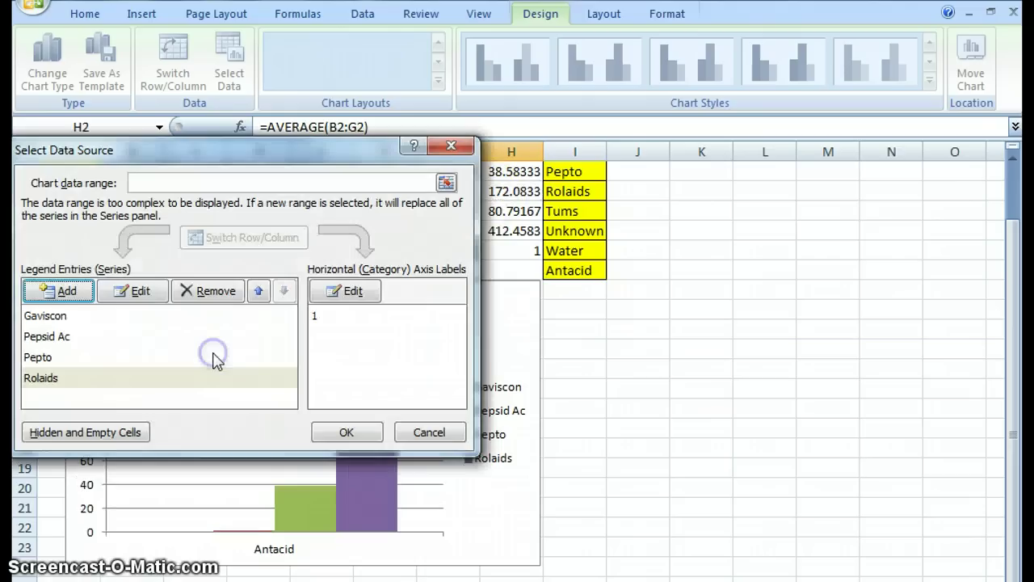
{"action": "left_click", "coordinate": [64, 294]}
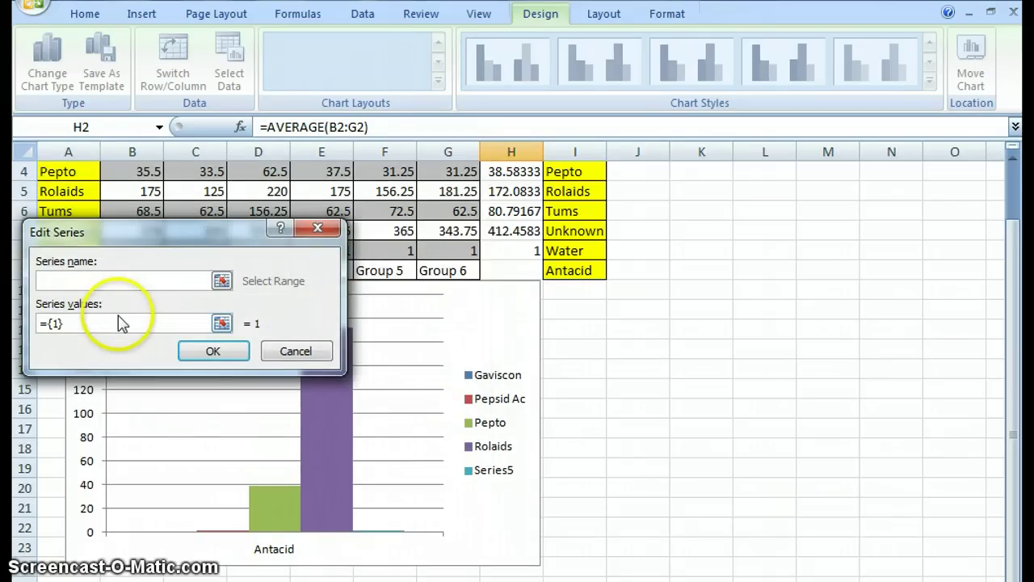
{"action": "type", "text": "Tums"}
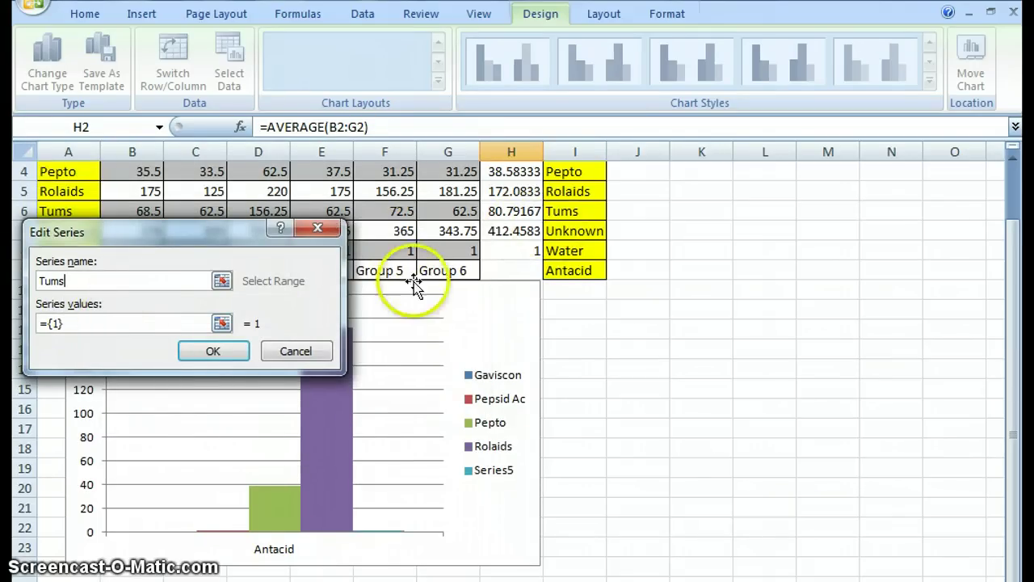
{"action": "left_click", "coordinate": [148, 323]}
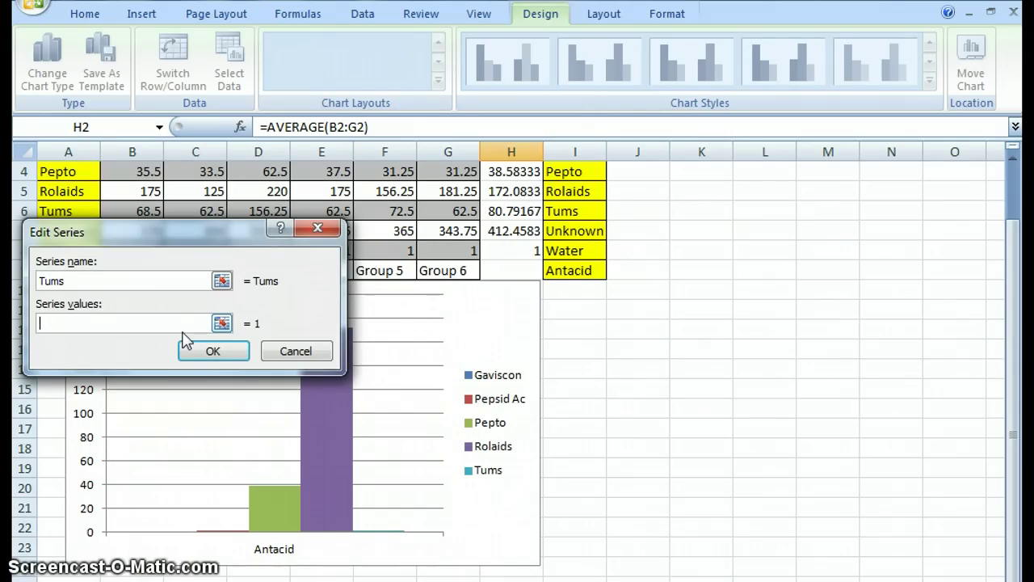
{"action": "left_click", "coordinate": [505, 211]}
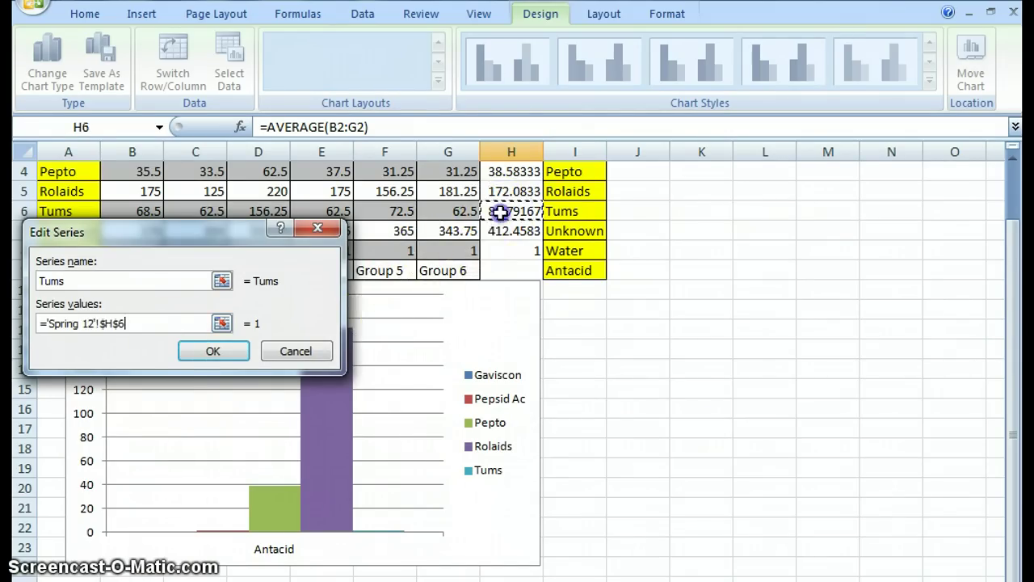
{"action": "left_click", "coordinate": [212, 352]}
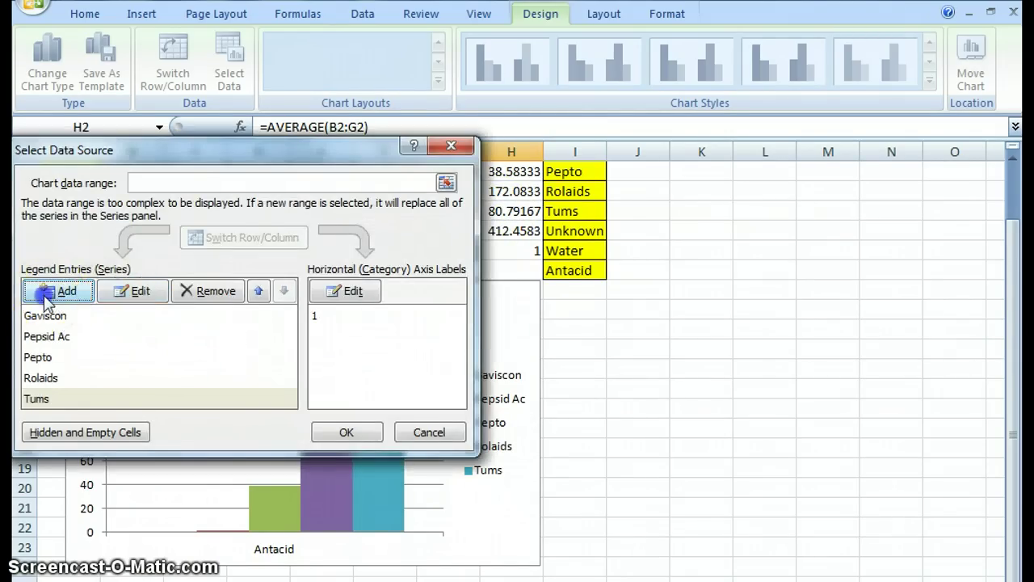
Add Unknown (H7) and Control (Water) (H8) series, then confirm the data source
{"action": "left_click", "coordinate": [50, 292]}
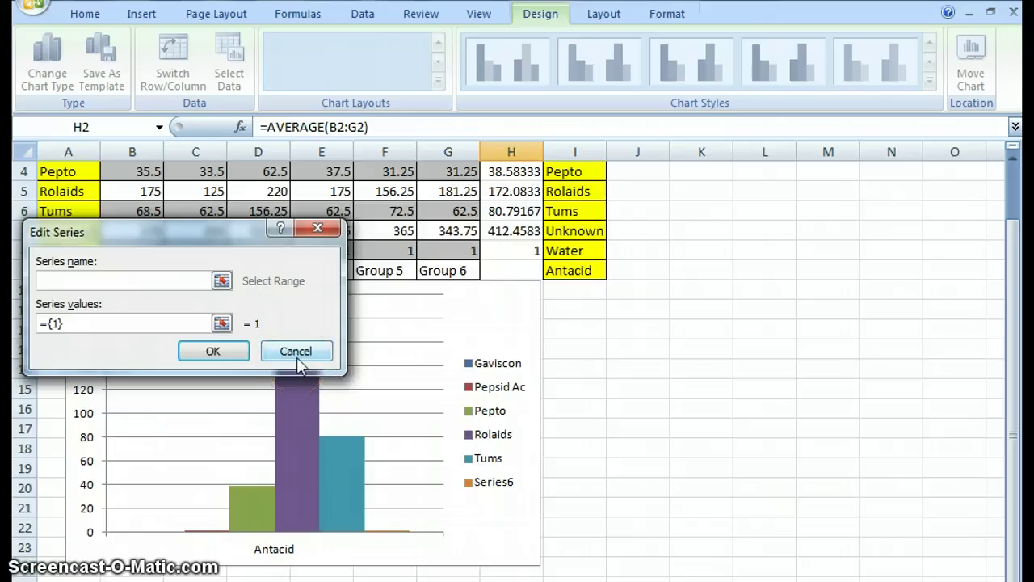
{"action": "type", "text": "Unknown"}
{"action": "left_click", "coordinate": [151, 324]}
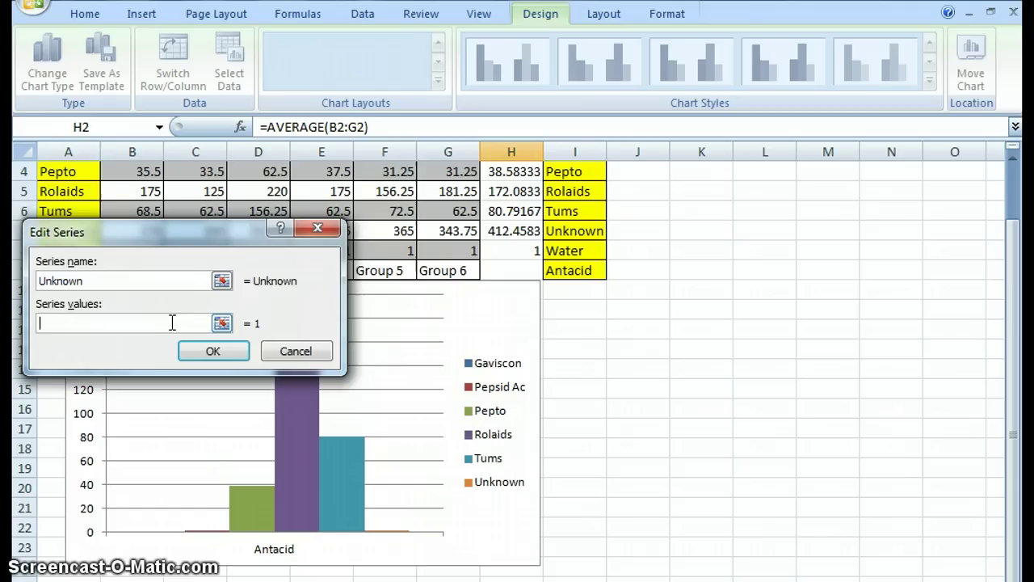
{"action": "left_click", "coordinate": [509, 231]}
{"action": "left_click", "coordinate": [214, 351]}
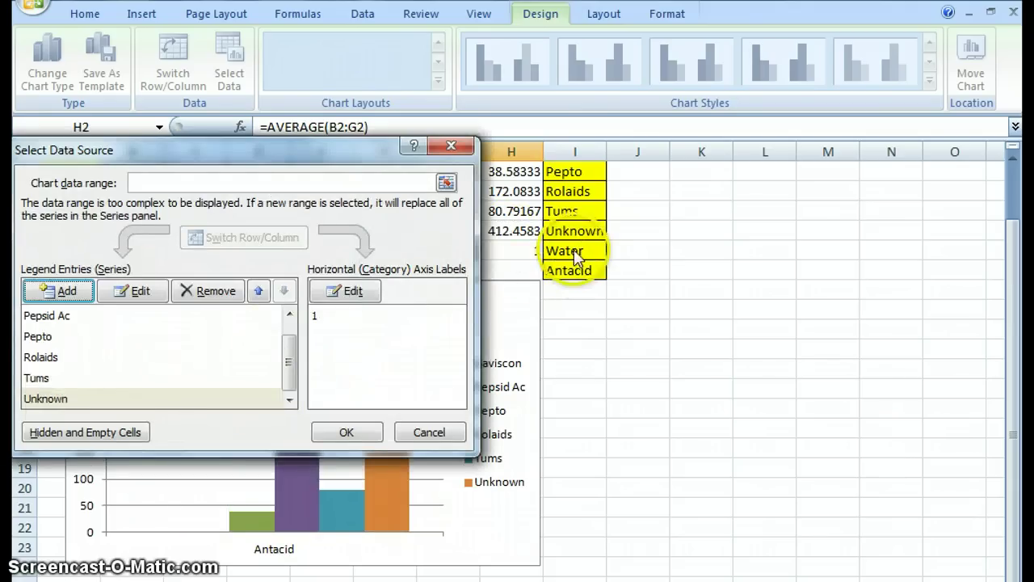
{"action": "left_click", "coordinate": [58, 291]}
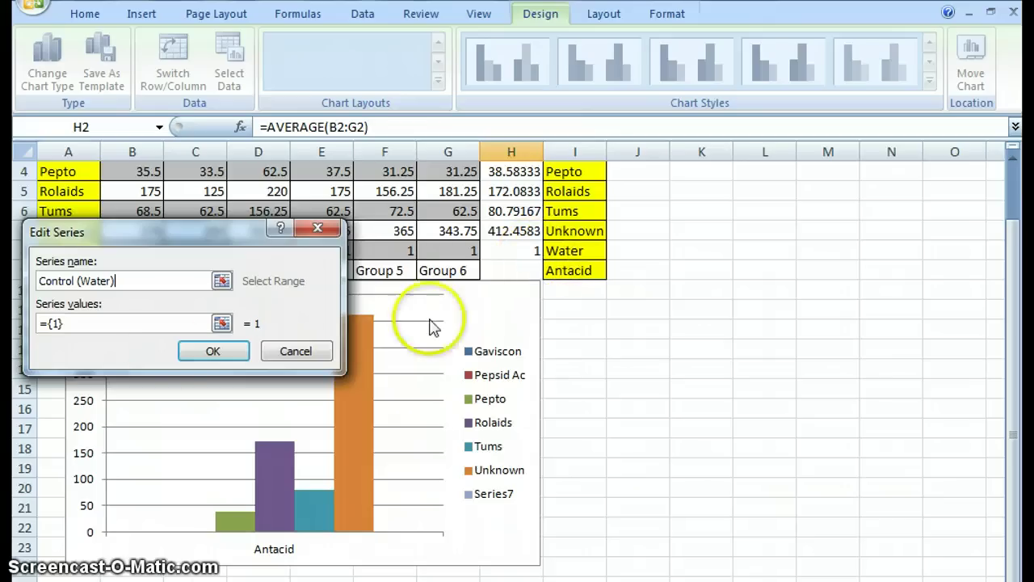
{"action": "left_click", "coordinate": [134, 325]}
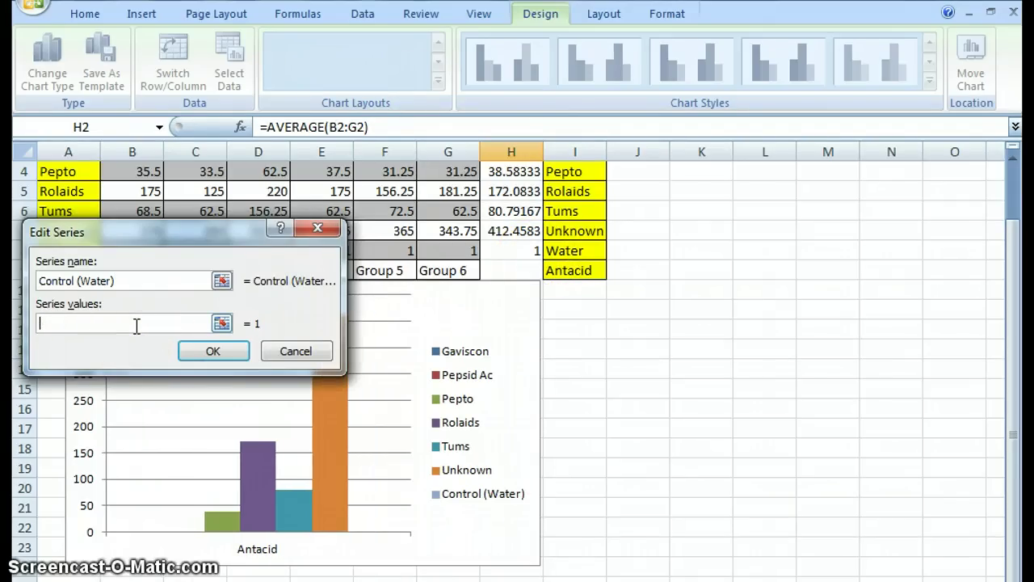
{"action": "left_click", "coordinate": [509, 250]}
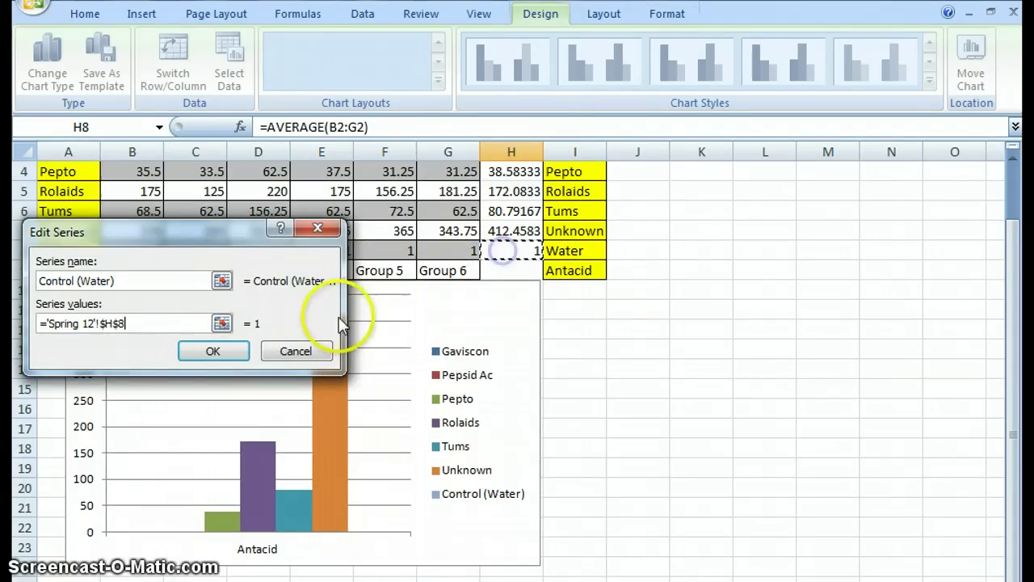
{"action": "left_click", "coordinate": [214, 351]}
{"action": "left_click", "coordinate": [346, 431]}
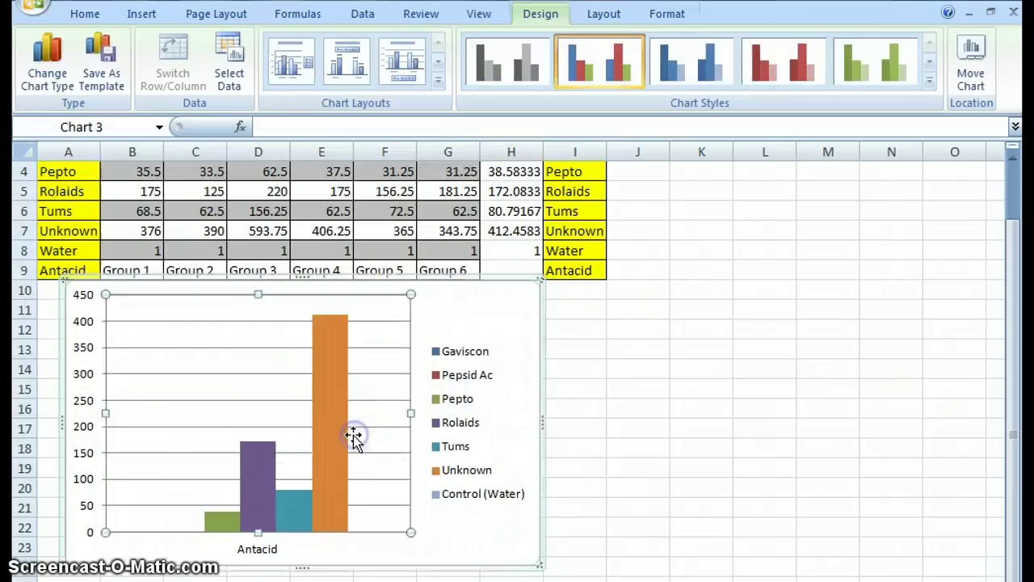
Move the chart up and right, and enlarge it from its bottom-left corner
{"action": "left_click_drag", "start_coordinate": [234, 284], "coordinate": [401, 193]}
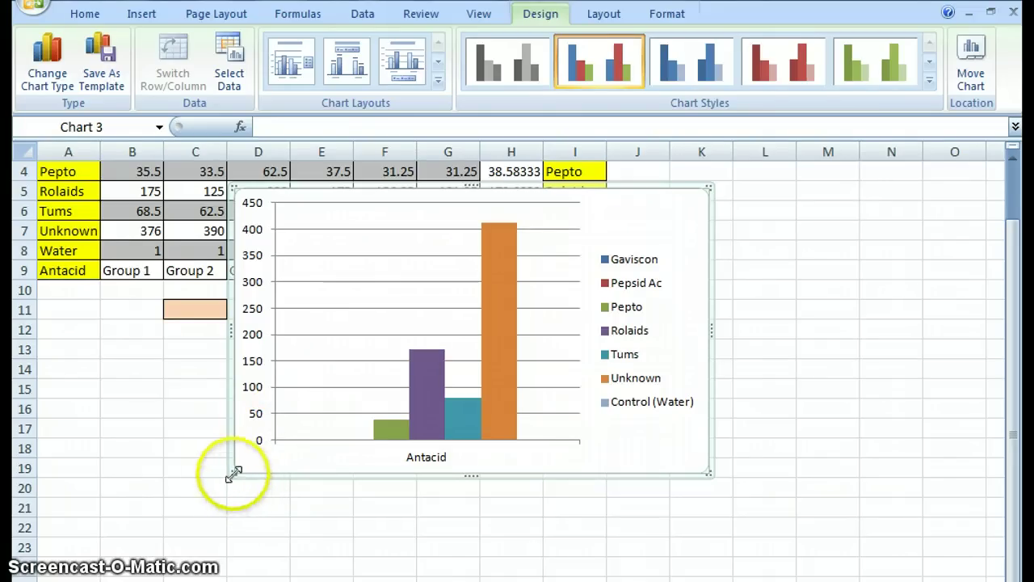
{"action": "left_click_drag", "start_coordinate": [228, 476], "coordinate": [145, 522]}
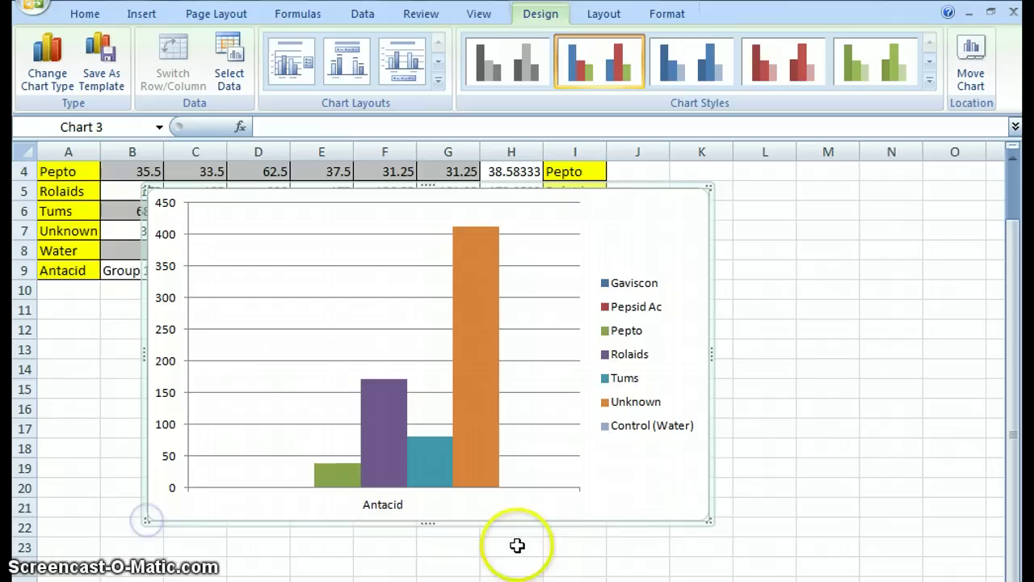
{"action": "left_click", "coordinate": [383, 506]}
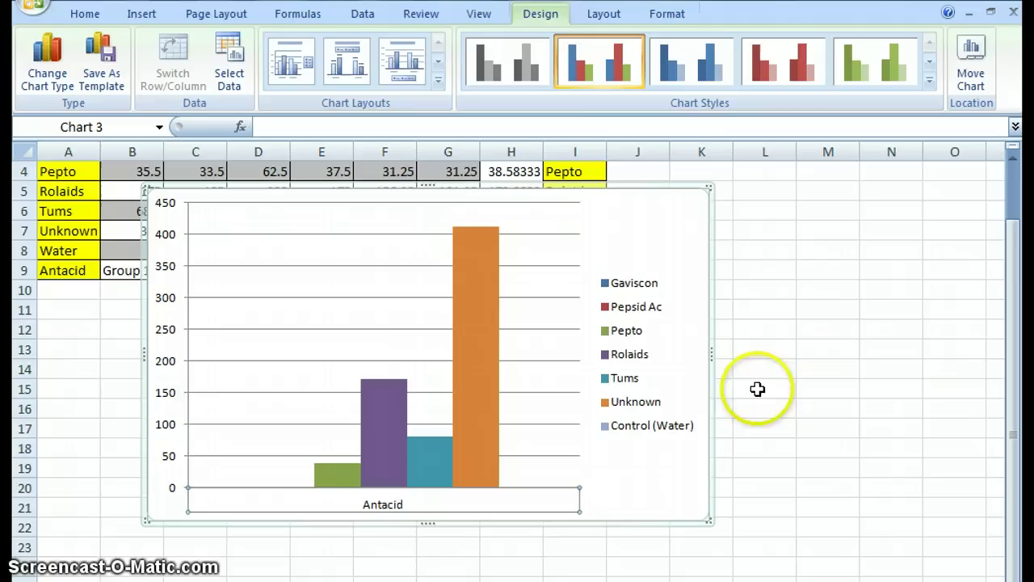
Apply a chart layout with axis titles and gridlines
{"action": "left_click", "coordinate": [440, 64]}
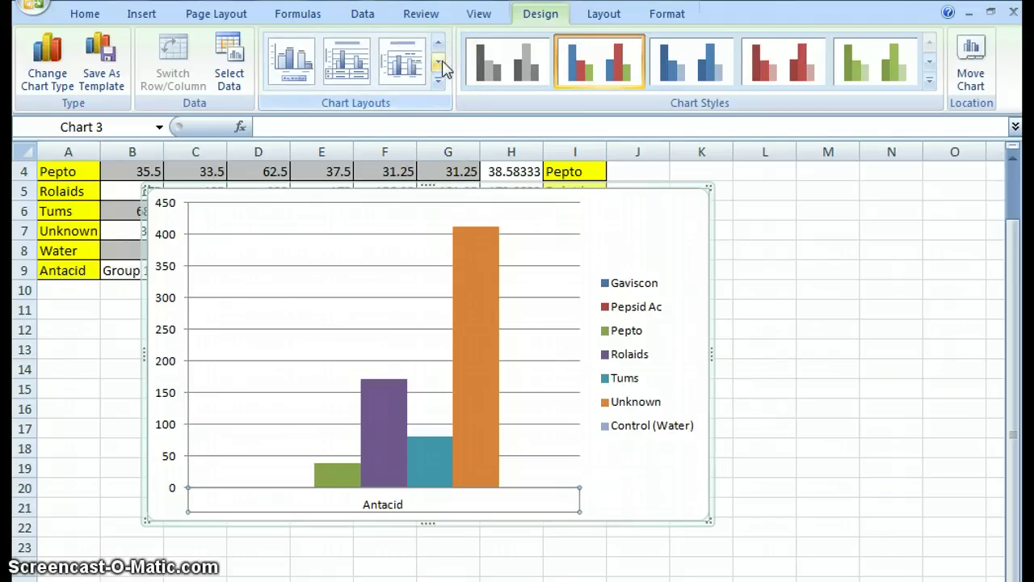
{"action": "left_click", "coordinate": [439, 63]}
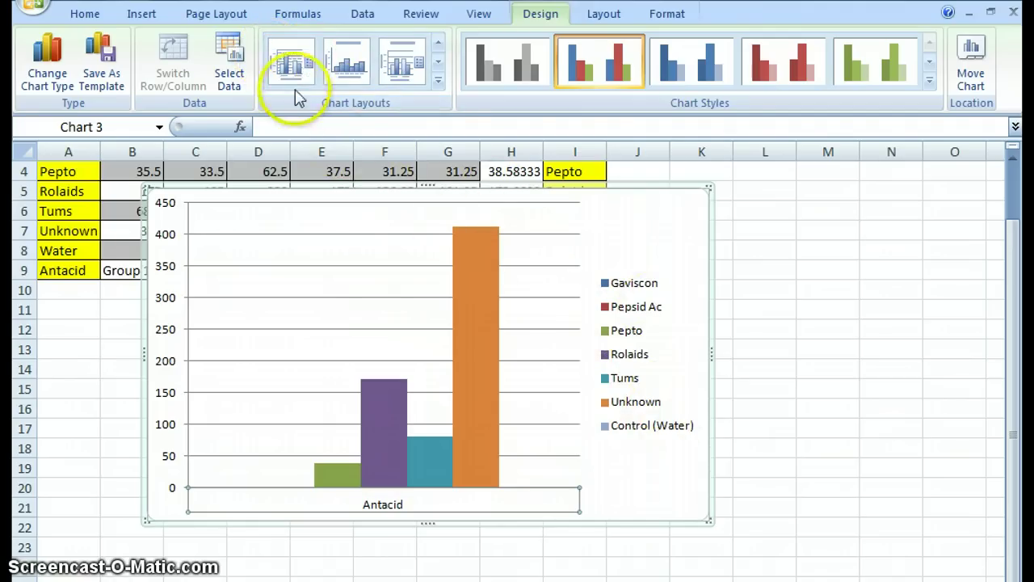
{"action": "left_click", "coordinate": [289, 67]}
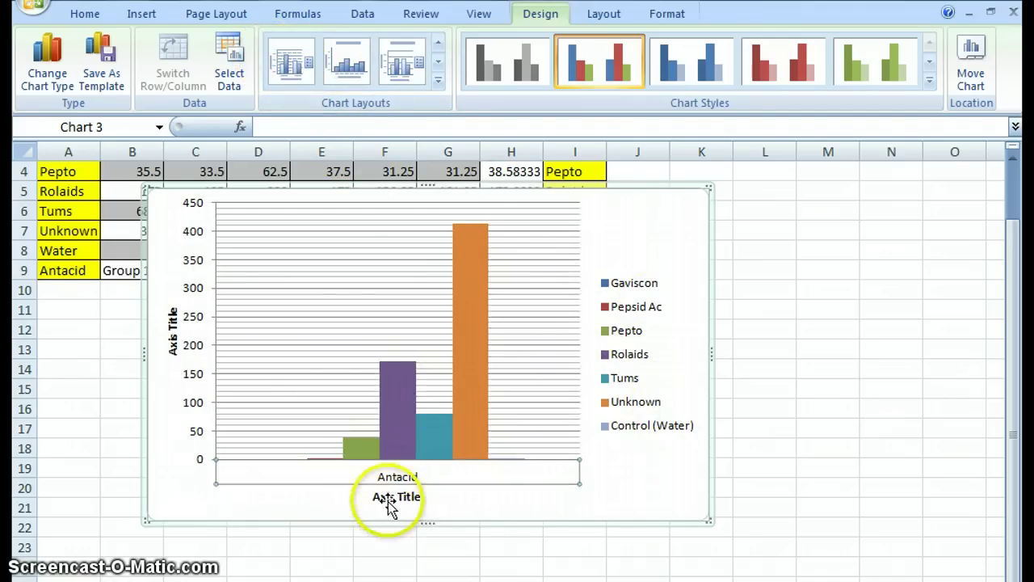
Delete the horizontal axis title and clear the vertical axis title's placeholder
{"action": "left_click", "coordinate": [389, 496]}
{"action": "left_click", "coordinate": [390, 497]}
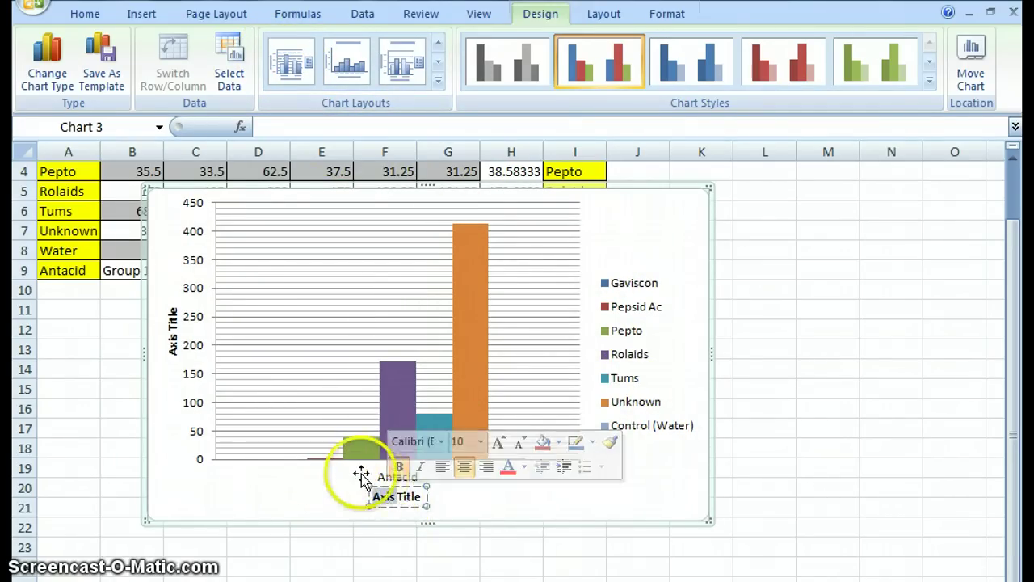
{"action": "left_click", "coordinate": [414, 488]}
{"action": "key", "text": "Delete"}
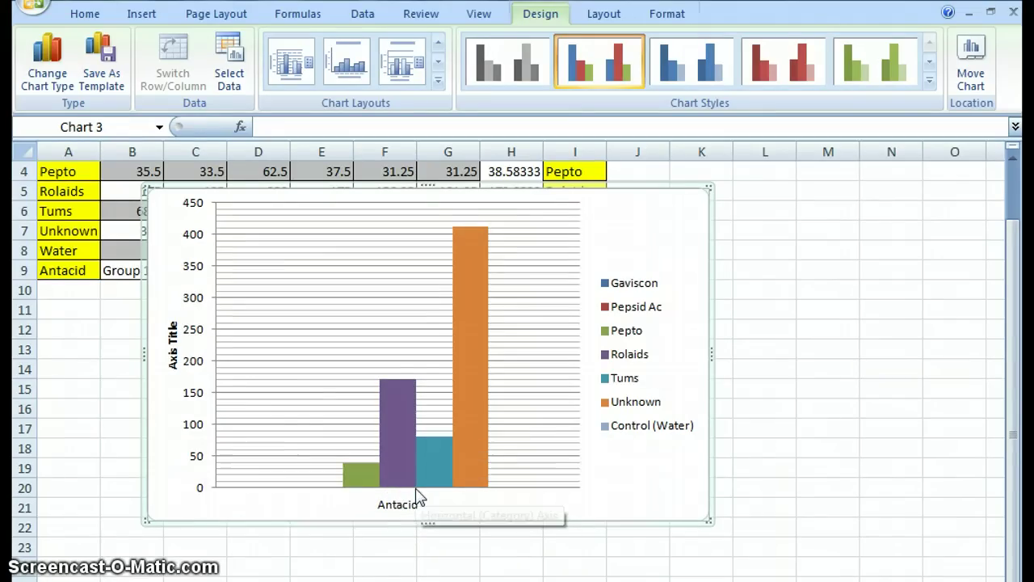
{"action": "left_click", "coordinate": [174, 360]}
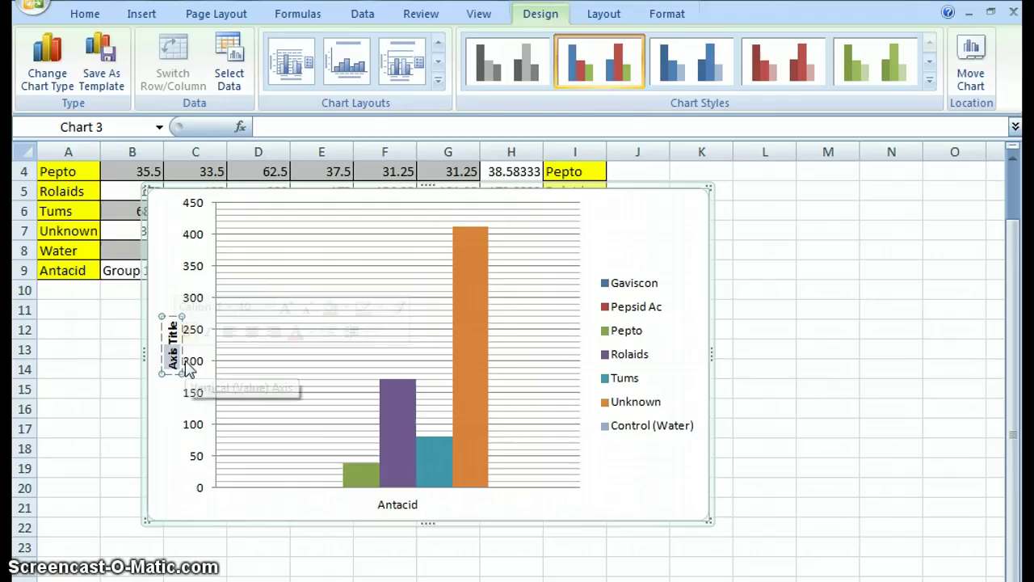
{"action": "key", "text": "Delete"}
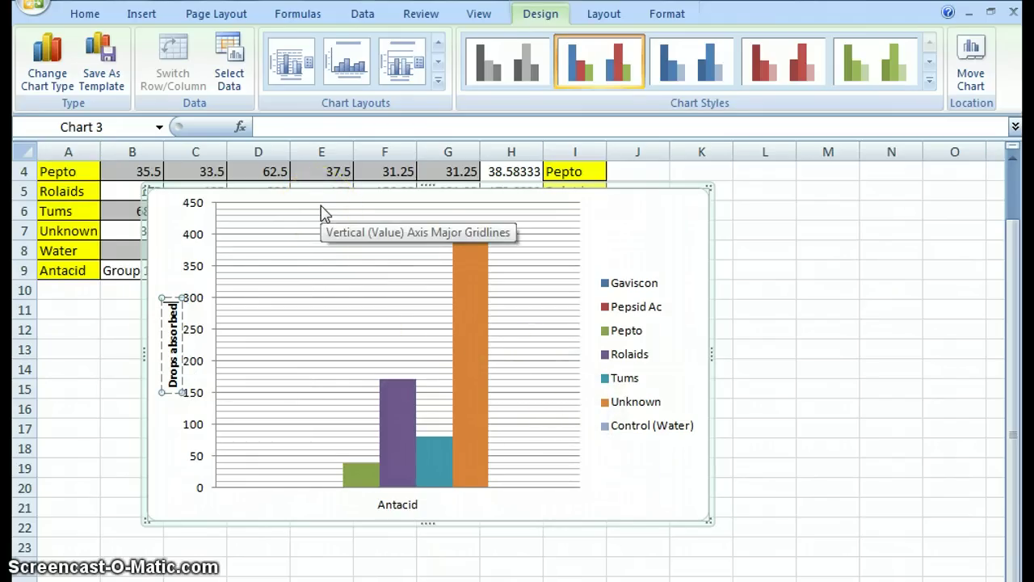
Apply a layout with a chart title reading 'Effectivenss of store bought antacids'
{"action": "left_click", "coordinate": [404, 73]}
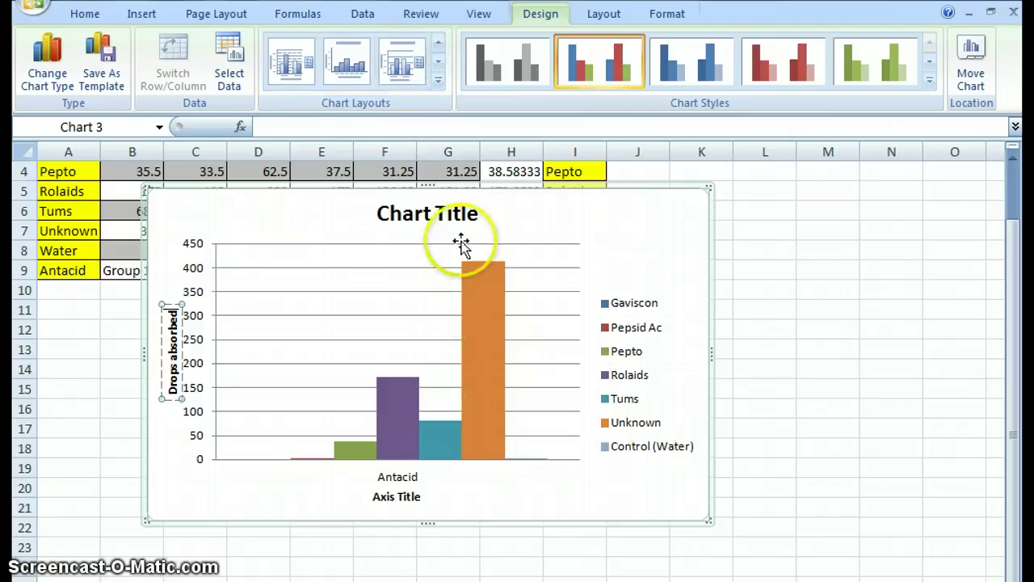
{"action": "left_click", "coordinate": [429, 214]}
{"action": "left_click", "coordinate": [437, 217]}
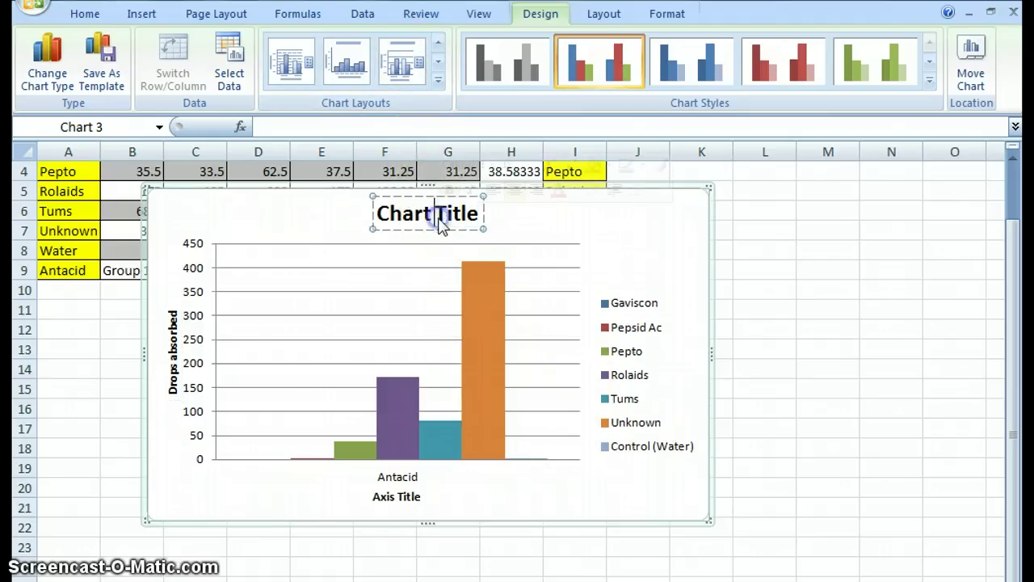
{"action": "triple_click", "coordinate": [449, 227]}
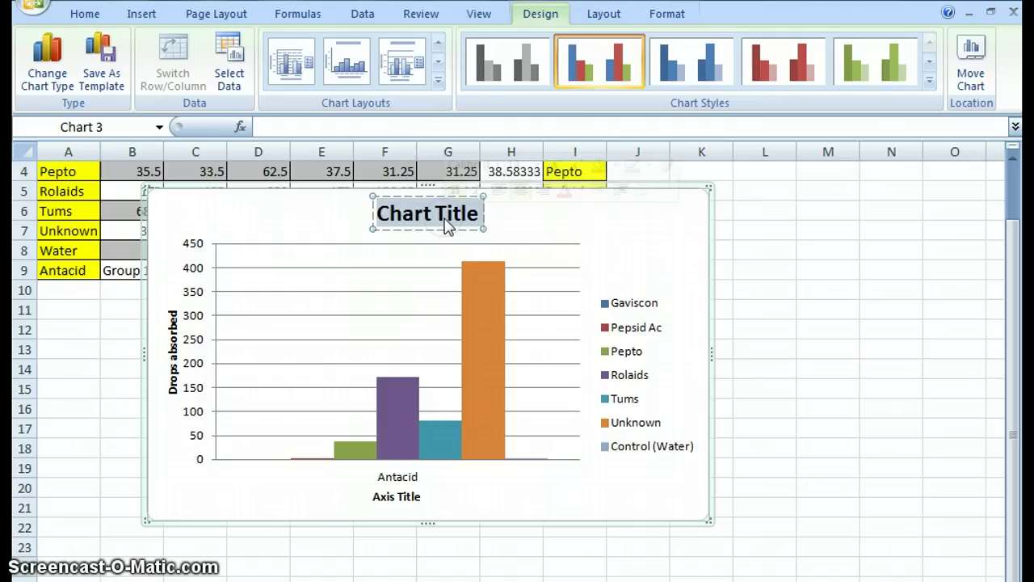
{"action": "type", "text": "Effectivenss f"}
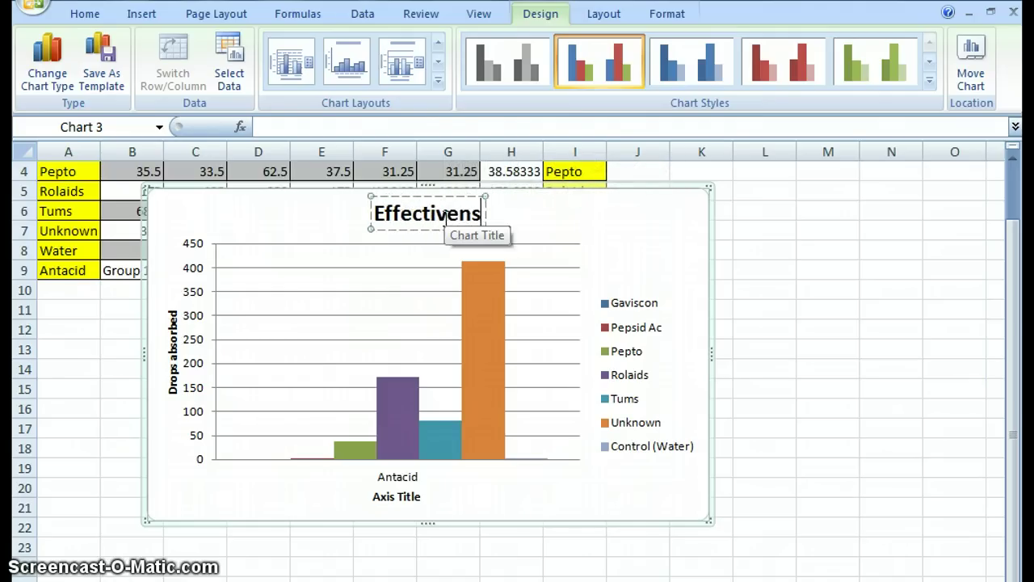
{"action": "key", "text": "BackSpace"}
{"action": "key", "text": "BackSpace"}
{"action": "type", "text": "of stor"}
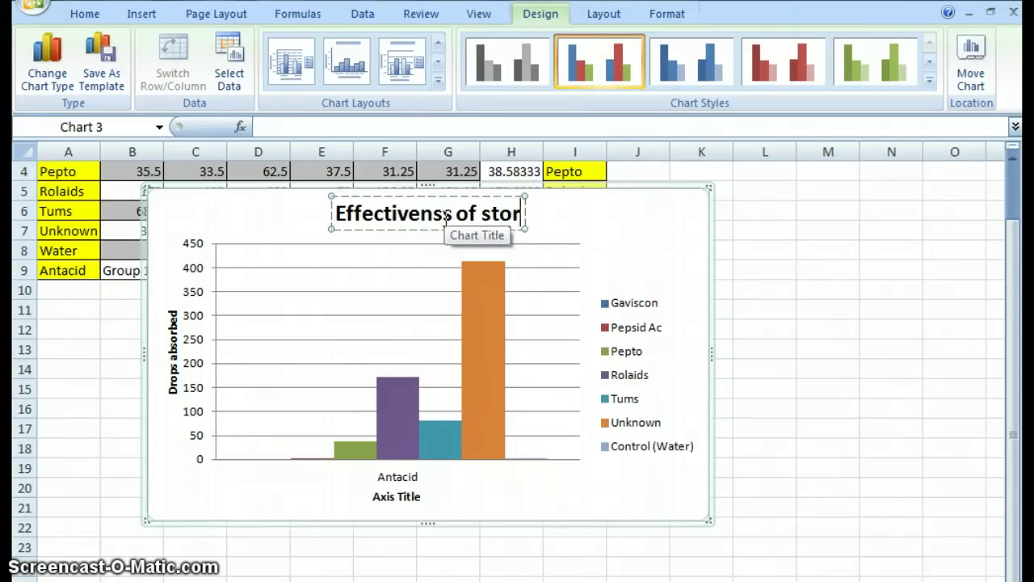
{"action": "type", "text": "e bought antacids"}
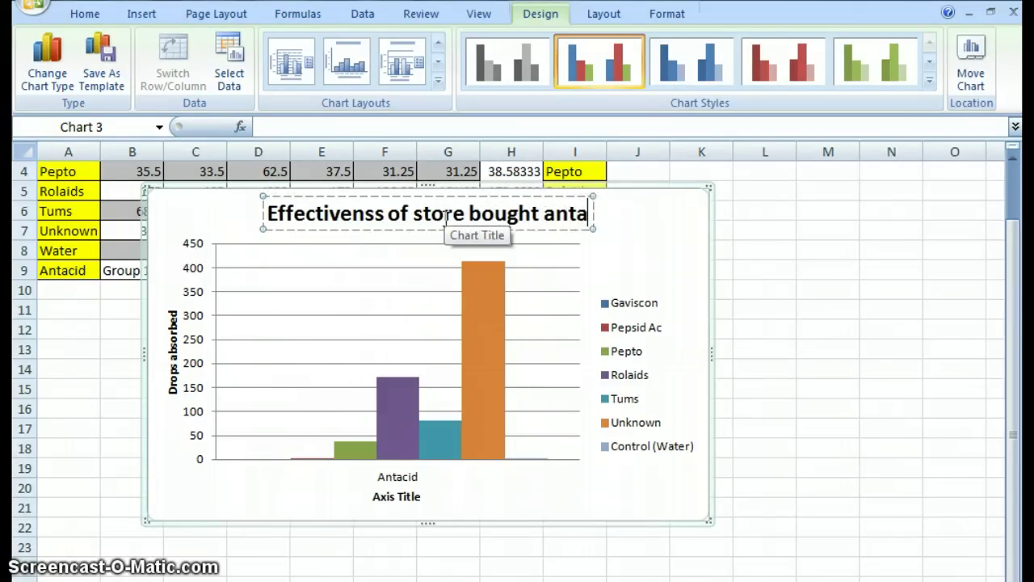
{"action": "left_click", "coordinate": [667, 414]}
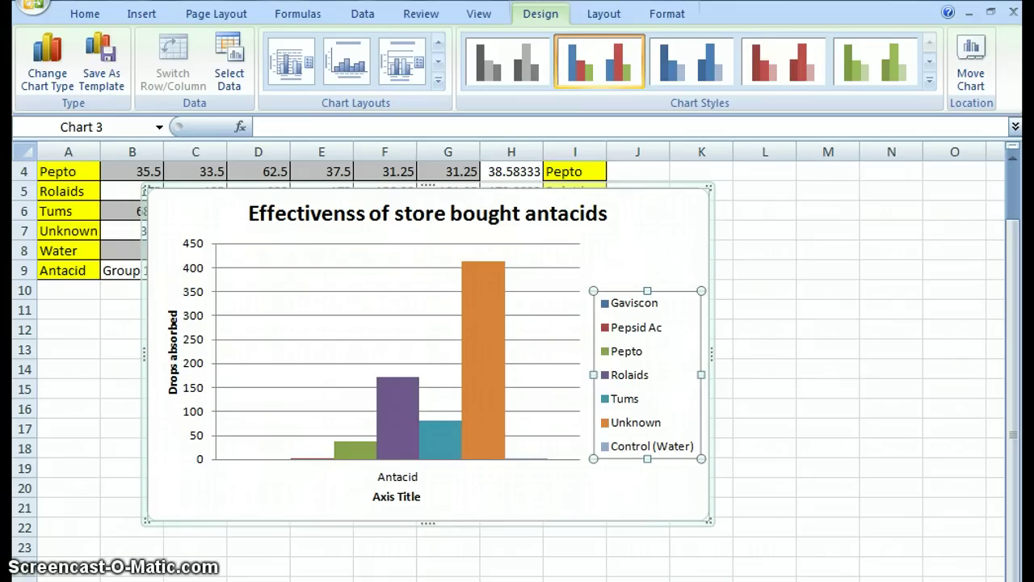